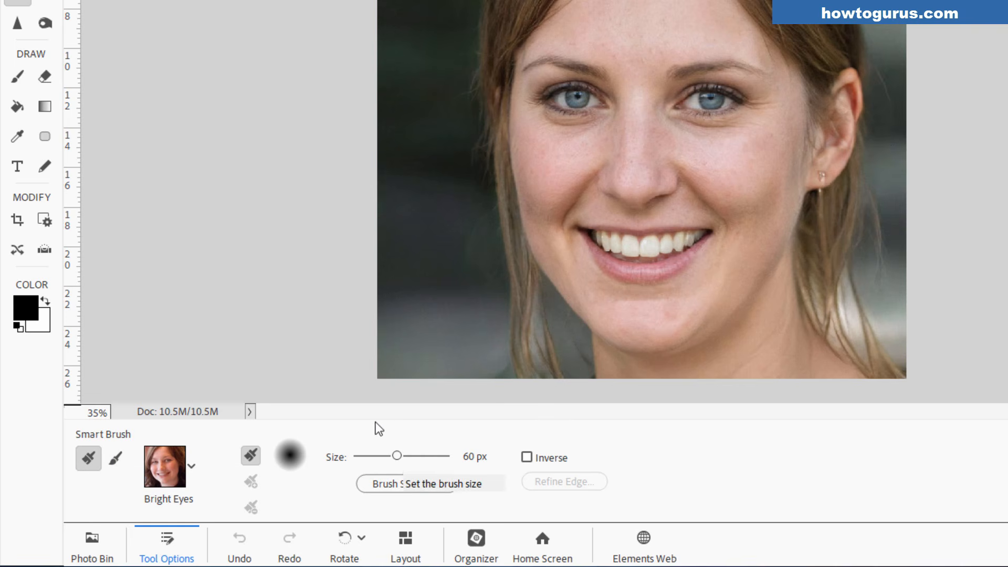
Check the Smart Brush's hardness, spacing and roundness settings, keeping the hardness at 0%.
{"action": "left_click", "coordinate": [401, 486]}
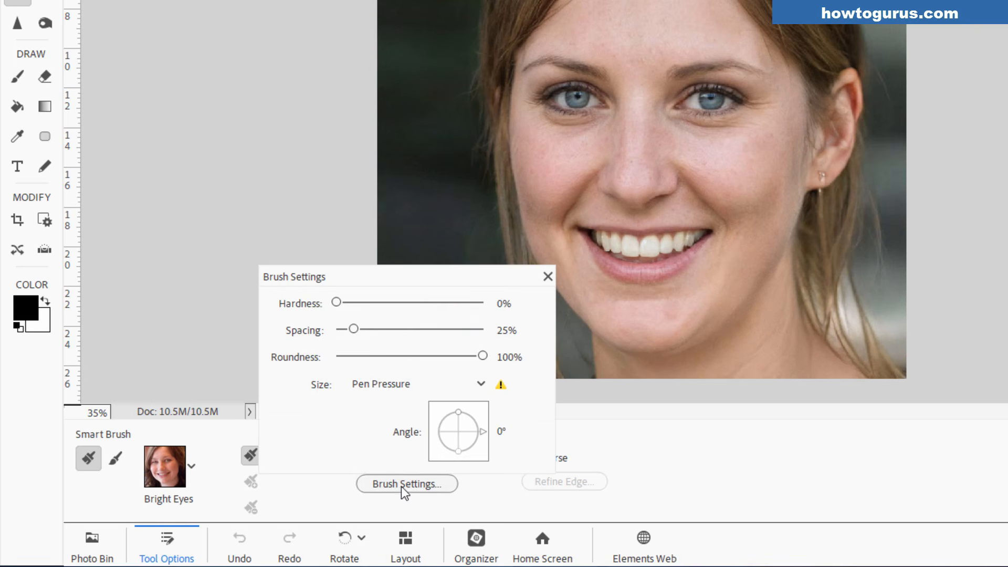
{"action": "mouse_move", "coordinate": [335, 303]}
{"action": "left_mouse_down"}
{"action": "mouse_move", "coordinate": [396, 305]}
{"action": "mouse_move", "coordinate": [329, 309]}
{"action": "left_mouse_up"}
{"action": "left_click", "coordinate": [255, 458]}
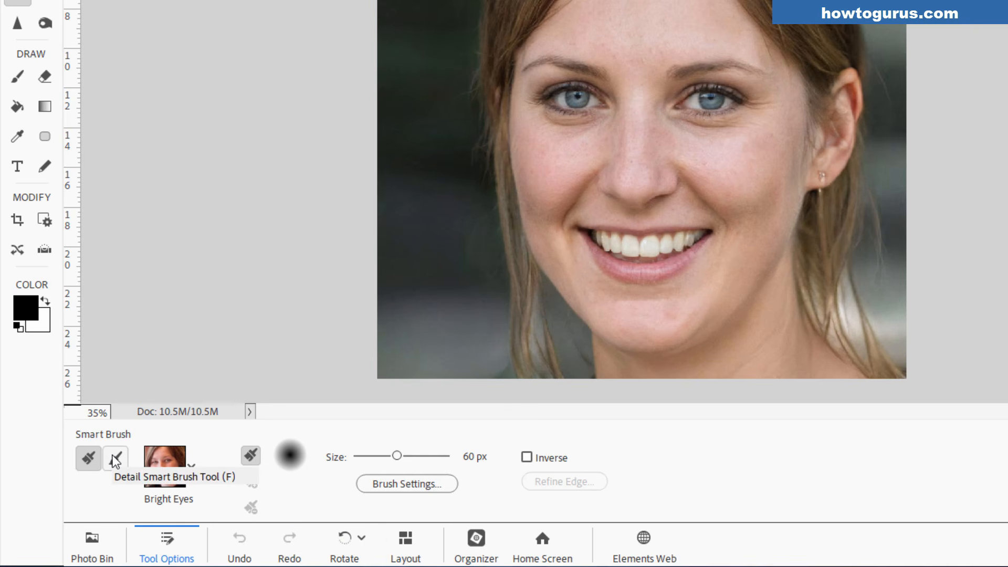
Browse the Smart Brush preset categories, view the All Purpose set and return to the Portrait set.
{"action": "left_click", "coordinate": [191, 466]}
{"action": "left_click", "coordinate": [180, 275]}
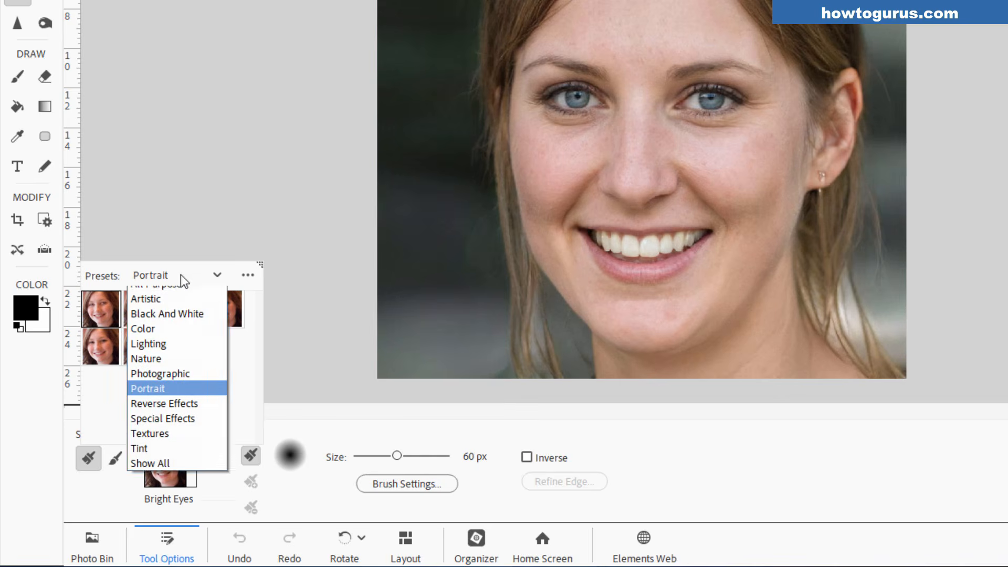
{"action": "left_click", "coordinate": [189, 290]}
{"action": "left_click", "coordinate": [181, 279]}
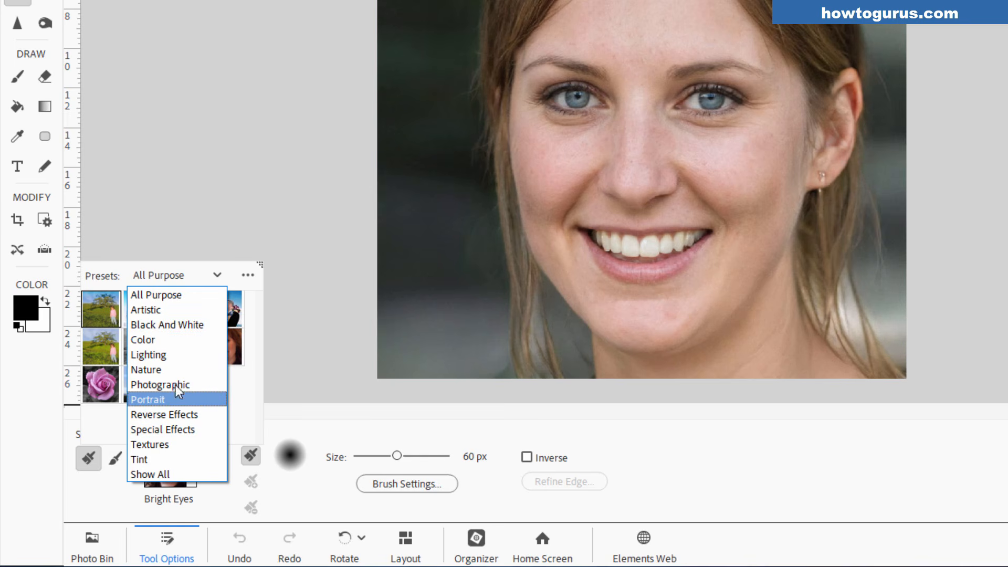
{"action": "left_click", "coordinate": [178, 400]}
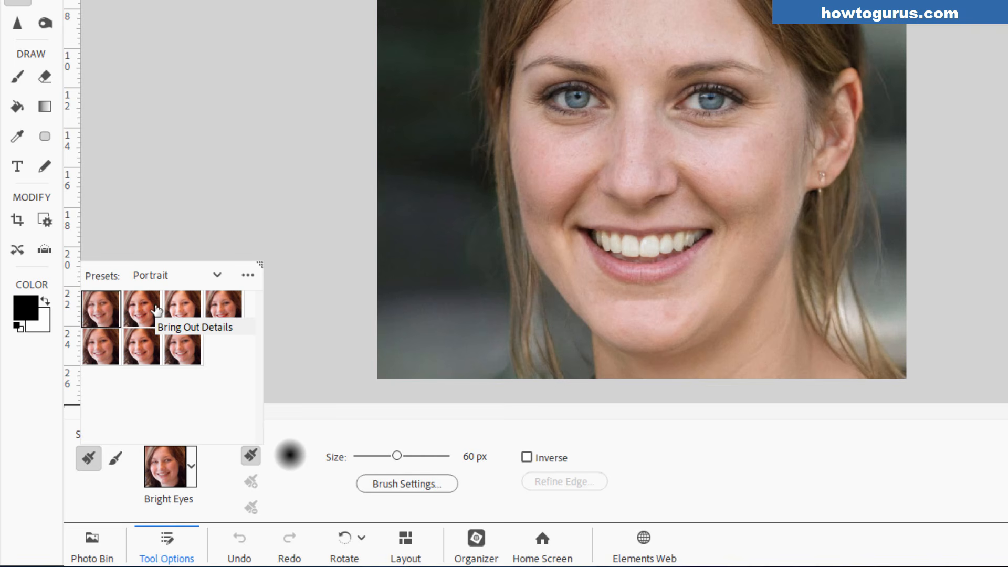
Paint the Bright Eyes effect over both eyes with a 60 px Smart Brush and trim the excess around the left-hand eye.
{"action": "mouse_move", "coordinate": [586, 100]}
{"action": "left_mouse_down"}
{"action": "mouse_move", "coordinate": [574, 97]}
{"action": "mouse_move", "coordinate": [591, 103]}
{"action": "left_mouse_up"}
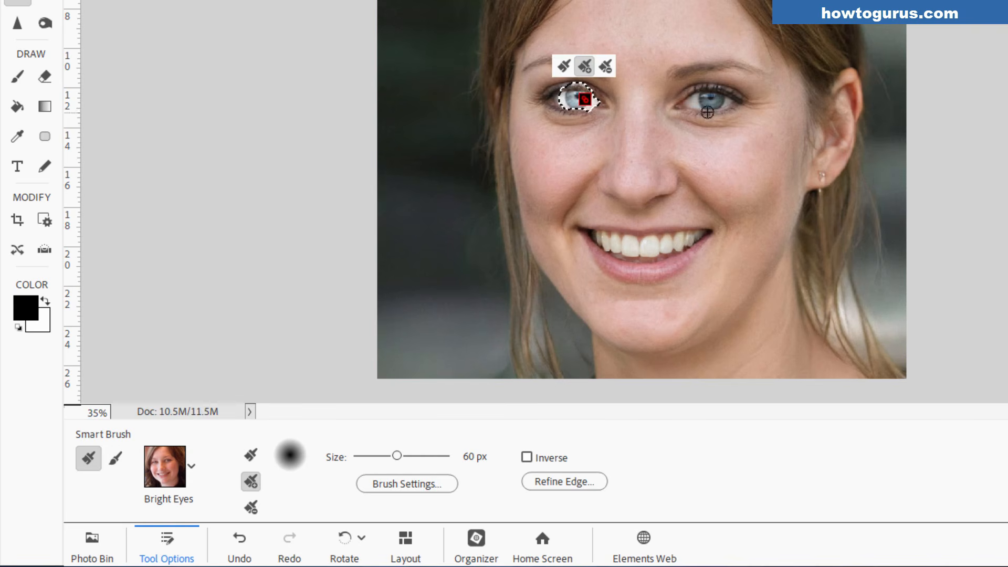
{"action": "mouse_move", "coordinate": [707, 108]}
{"action": "left_mouse_down"}
{"action": "mouse_move", "coordinate": [714, 99]}
{"action": "mouse_move", "coordinate": [699, 101]}
{"action": "left_mouse_up"}
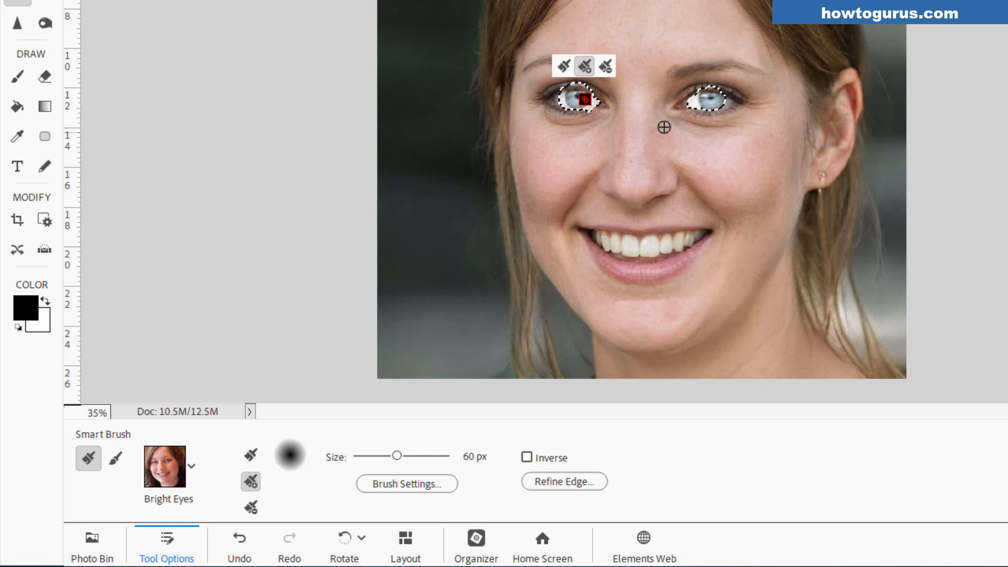
{"action": "left_click", "coordinate": [605, 66]}
{"action": "mouse_move", "coordinate": [584, 81]}
{"action": "left_mouse_down"}
{"action": "mouse_move", "coordinate": [564, 86]}
{"action": "mouse_move", "coordinate": [592, 112]}
{"action": "left_mouse_up"}
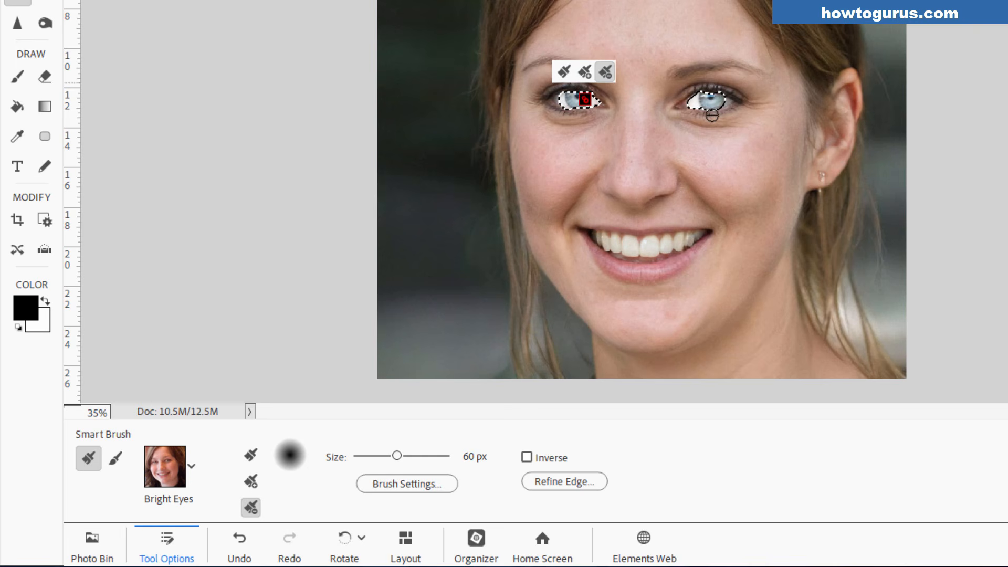
Touch up the Bright Eyes mask at the outer edge of the right-hand eye with the 13 px Detail Smart Brush.
{"action": "left_click", "coordinate": [115, 458]}
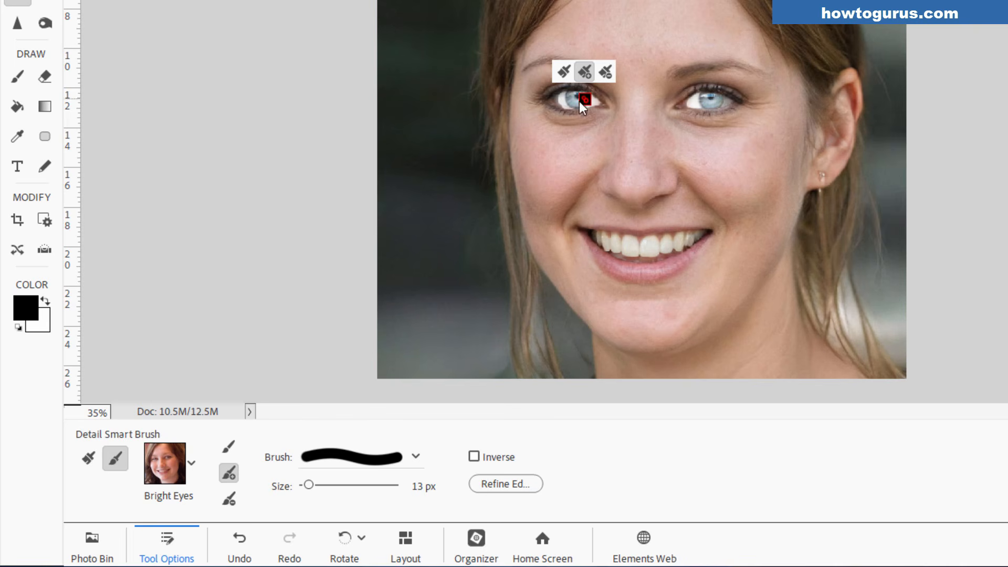
{"action": "key", "text": "x"}
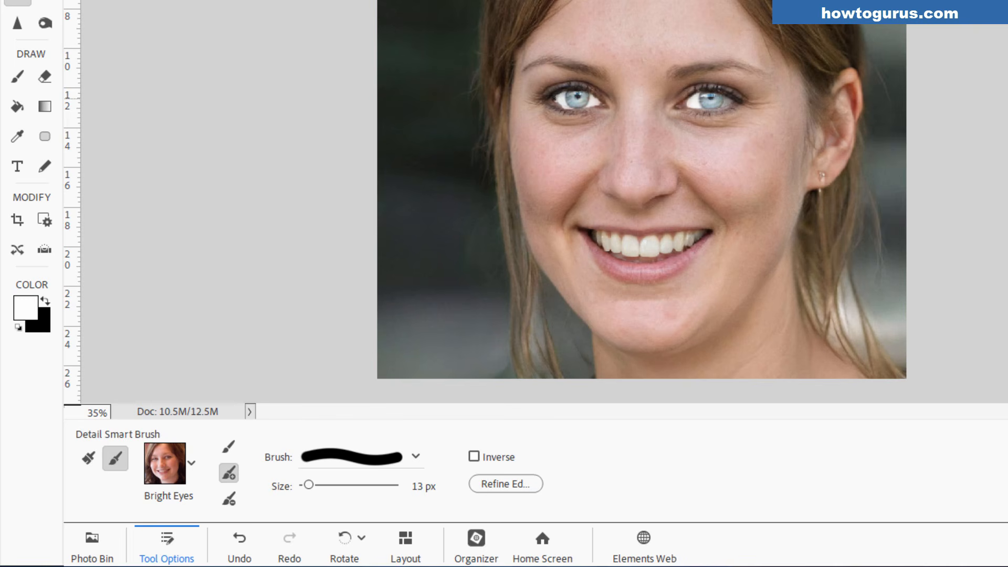
{"action": "key", "text": "x"}
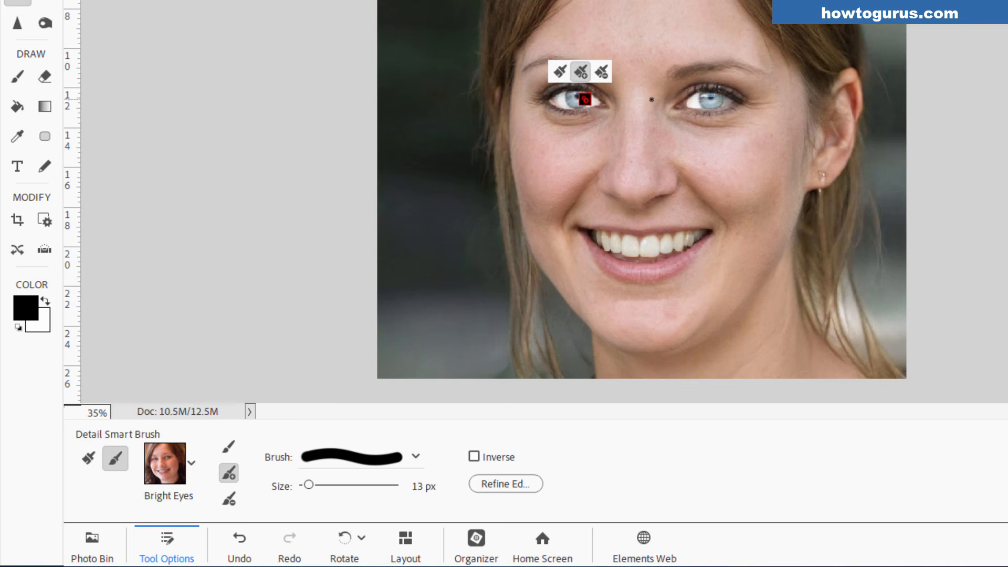
{"action": "key", "text": "x"}
{"action": "key", "text": "x"}
{"action": "left_click", "coordinate": [726, 101]}
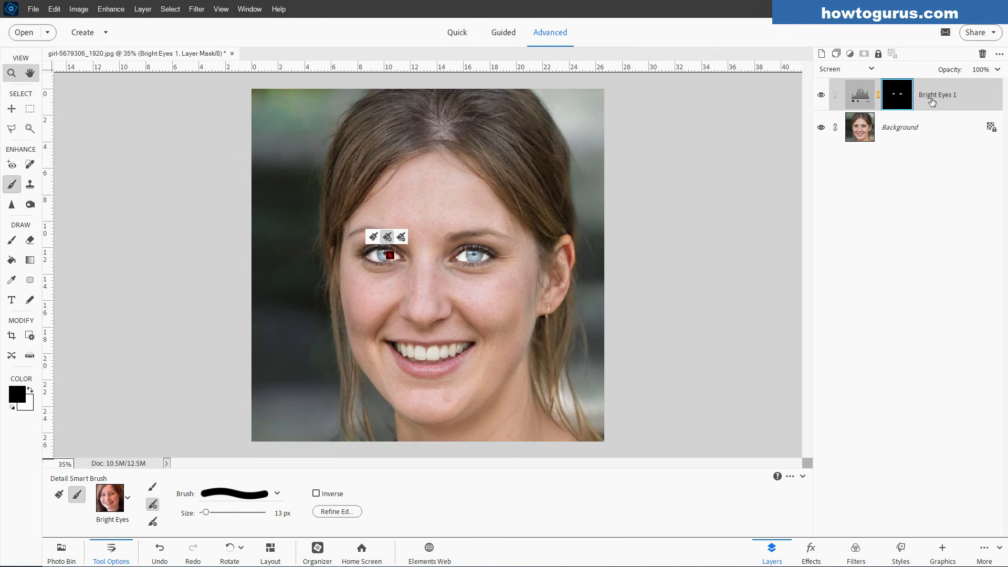
Set the Bright Eyes 1 layer's Levels midtone to 0.43 and compare the eyes with and without the adjustment.
{"action": "left_click", "coordinate": [870, 100]}
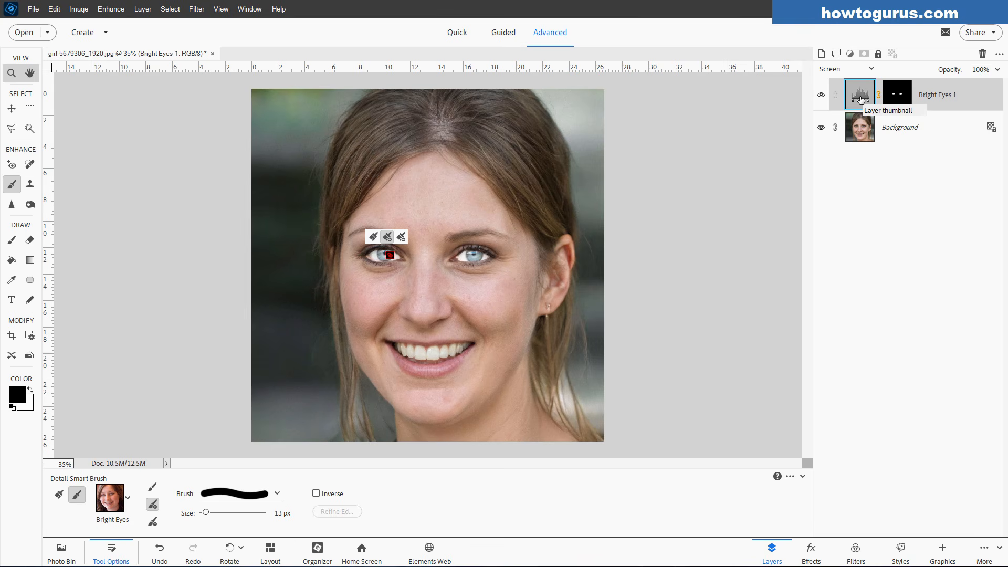
{"action": "double_click", "coordinate": [860, 99]}
{"action": "left_click_drag", "start_coordinate": [708, 296], "coordinate": [720, 296]}
{"action": "mouse_move", "coordinate": [828, 329]}
{"action": "left_mouse_down"}
{"action": "mouse_move", "coordinate": [815, 328]}
{"action": "mouse_move", "coordinate": [851, 330]}
{"action": "mouse_move", "coordinate": [842, 326]}
{"action": "left_mouse_up"}
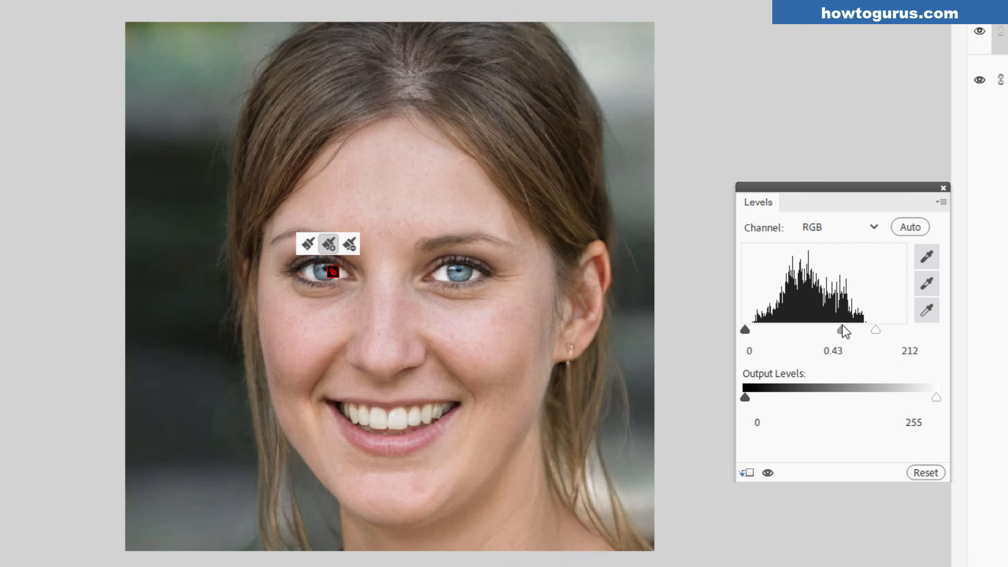
{"action": "left_click", "coordinate": [768, 473]}
{"action": "left_click", "coordinate": [768, 473]}
{"action": "left_click", "coordinate": [768, 473]}
{"action": "left_click", "coordinate": [768, 473]}
Lower the midtone of the eyes' Levels adjustment to about 0.24 and compare the image before and after.
{"action": "left_click_drag", "start_coordinate": [843, 330], "coordinate": [858, 330]}
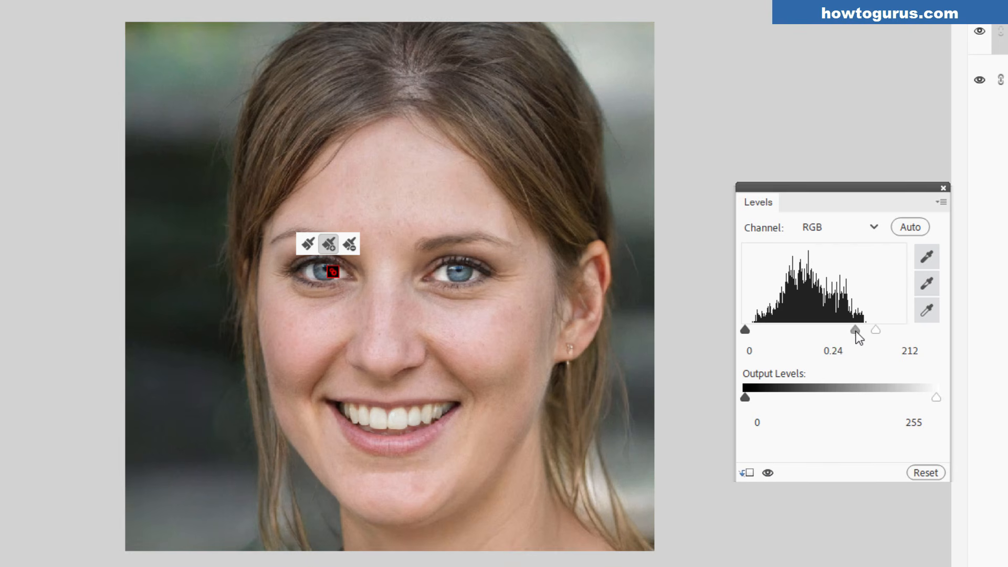
{"action": "left_click", "coordinate": [768, 472]}
{"action": "left_click", "coordinate": [768, 472]}
{"action": "left_click_drag", "start_coordinate": [855, 329], "coordinate": [858, 329]}
{"action": "left_click", "coordinate": [768, 473]}
{"action": "left_click", "coordinate": [767, 473]}
Lower the white input level of the Bright Eyes 1 adjustment slightly and compare the eyes with the effect off and on.
{"action": "left_click_drag", "start_coordinate": [880, 329], "coordinate": [868, 330]}
{"action": "left_click", "coordinate": [771, 473]}
{"action": "left_click", "coordinate": [770, 473]}
{"action": "left_click", "coordinate": [770, 473]}
{"action": "left_click", "coordinate": [770, 473]}
{"action": "left_click", "coordinate": [943, 188]}
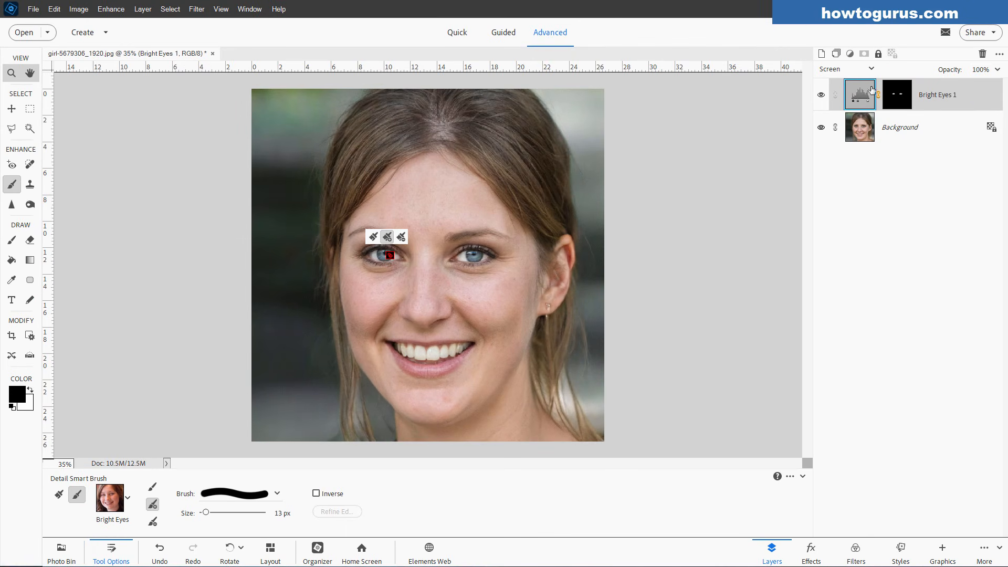
{"action": "left_click", "coordinate": [822, 95]}
{"action": "left_click", "coordinate": [822, 96]}
Paint the Pearly Whites effect over all the teeth from the Background layer with a 29 px Smart Brush.
{"action": "left_click", "coordinate": [912, 131]}
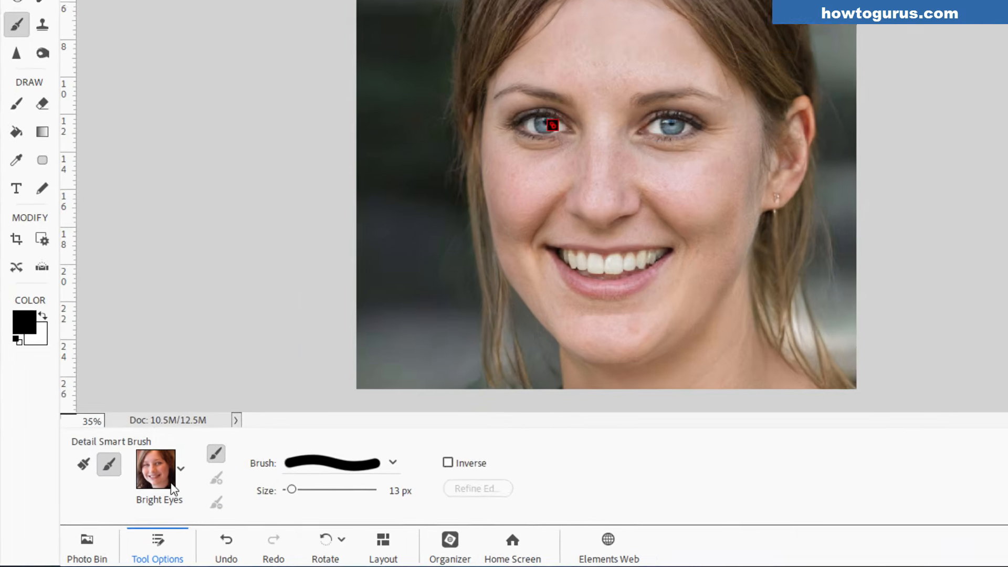
{"action": "left_click", "coordinate": [158, 469]}
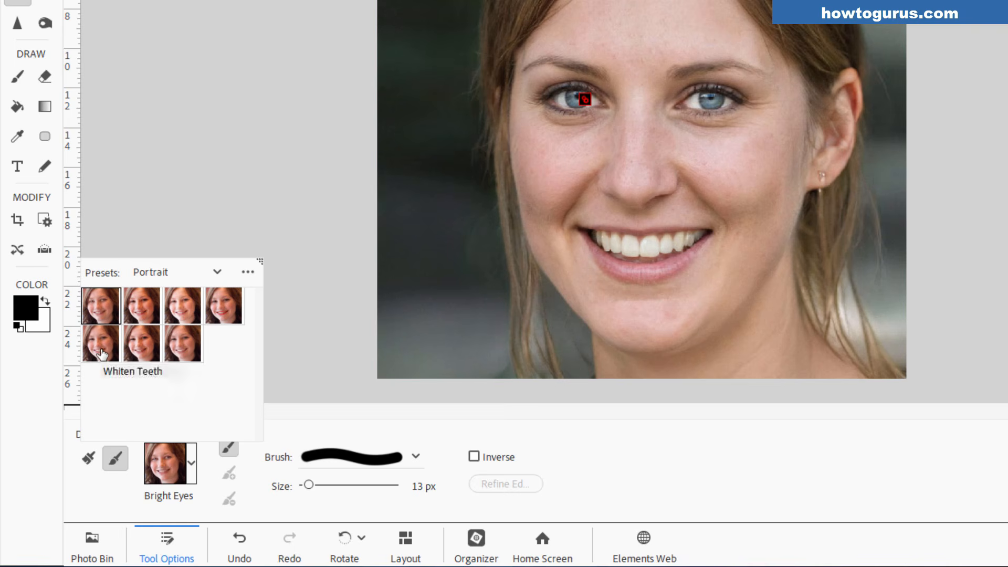
{"action": "left_click", "coordinate": [88, 457]}
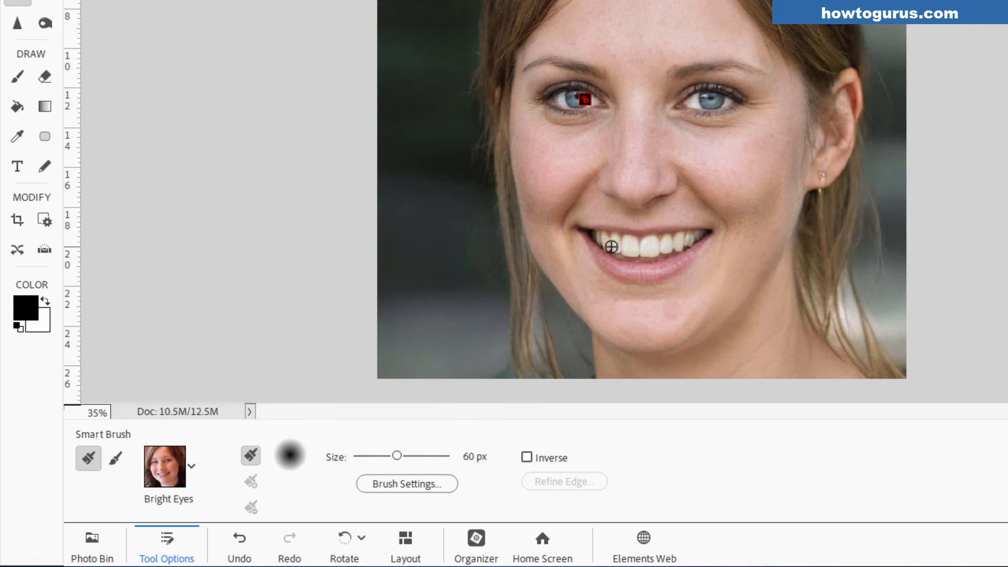
{"action": "left_click_drag", "start_coordinate": [397, 456], "coordinate": [375, 457]}
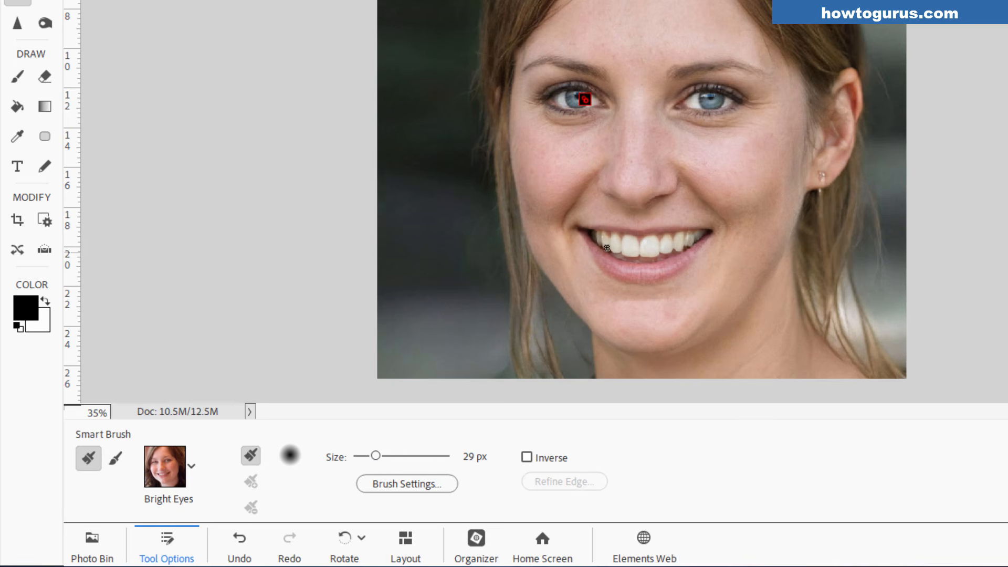
{"action": "left_click_drag", "start_coordinate": [600, 236], "coordinate": [601, 238]}
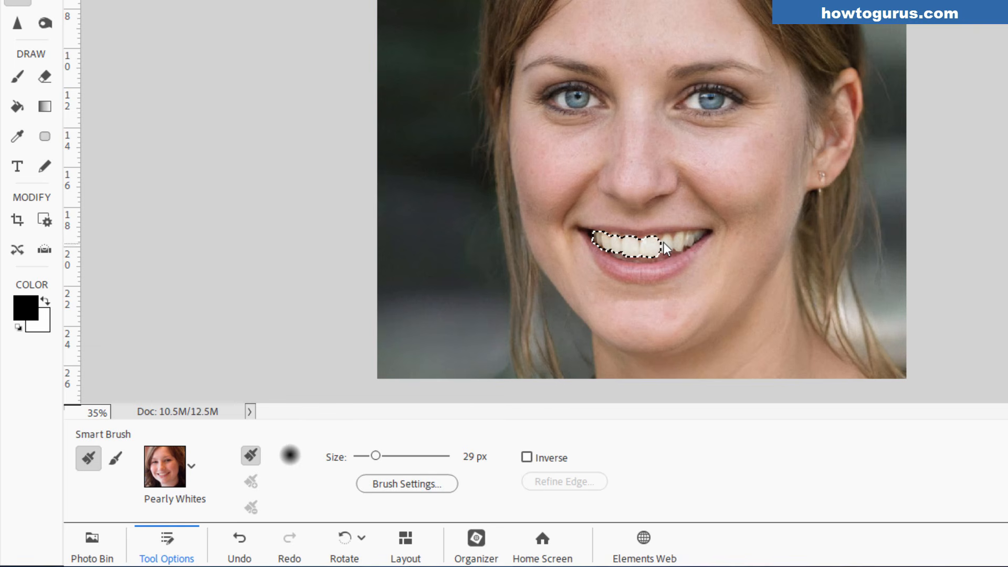
{"action": "left_click_drag", "start_coordinate": [695, 234], "coordinate": [698, 234]}
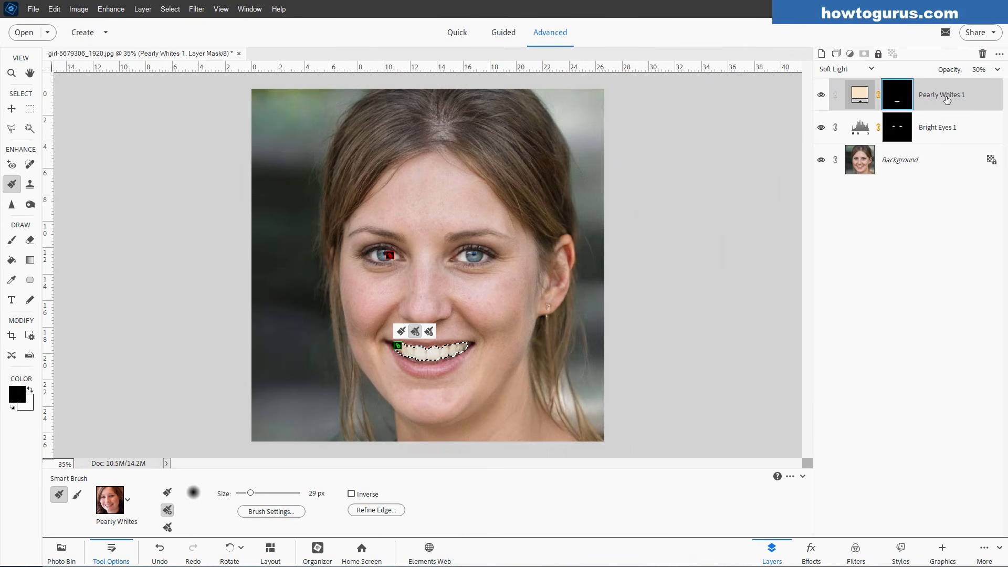
Compare the teeth with the Pearly Whites 1 layer hidden and shown, and deselect the painted area.
{"action": "left_click", "coordinate": [821, 95]}
{"action": "left_click", "coordinate": [822, 96]}
{"action": "left_click", "coordinate": [822, 96]}
{"action": "left_click", "coordinate": [822, 96]}
{"action": "key", "text": "ctrl+d"}
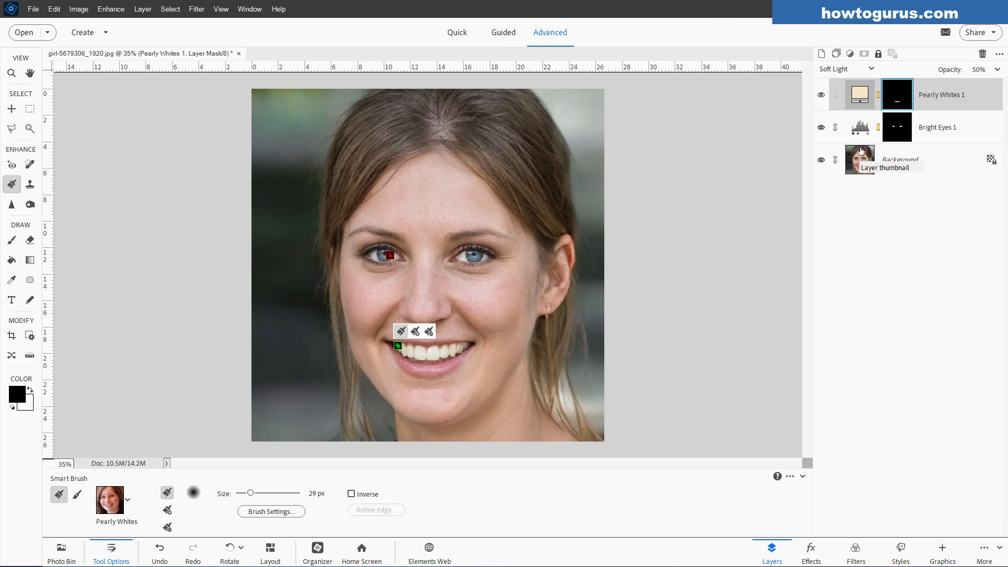
{"action": "left_click", "coordinate": [821, 95]}
{"action": "left_click", "coordinate": [821, 96]}
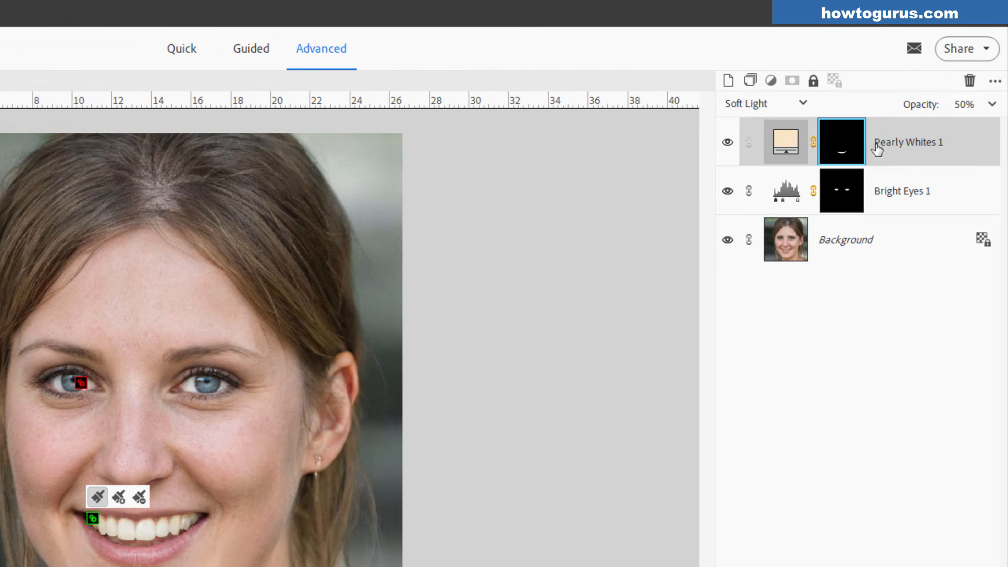
Adjust the opacity of the Pearly Whites 1 layer to tune the teeth whitening.
{"action": "left_click", "coordinate": [912, 143]}
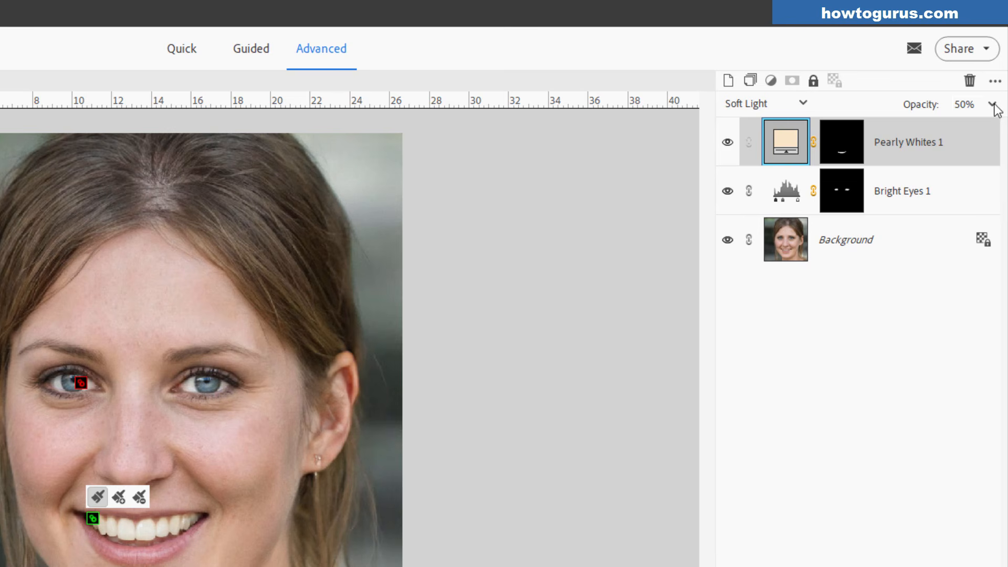
{"action": "left_click", "coordinate": [993, 104]}
{"action": "left_click_drag", "start_coordinate": [964, 129], "coordinate": [942, 107]}
{"action": "left_click", "coordinate": [994, 104]}
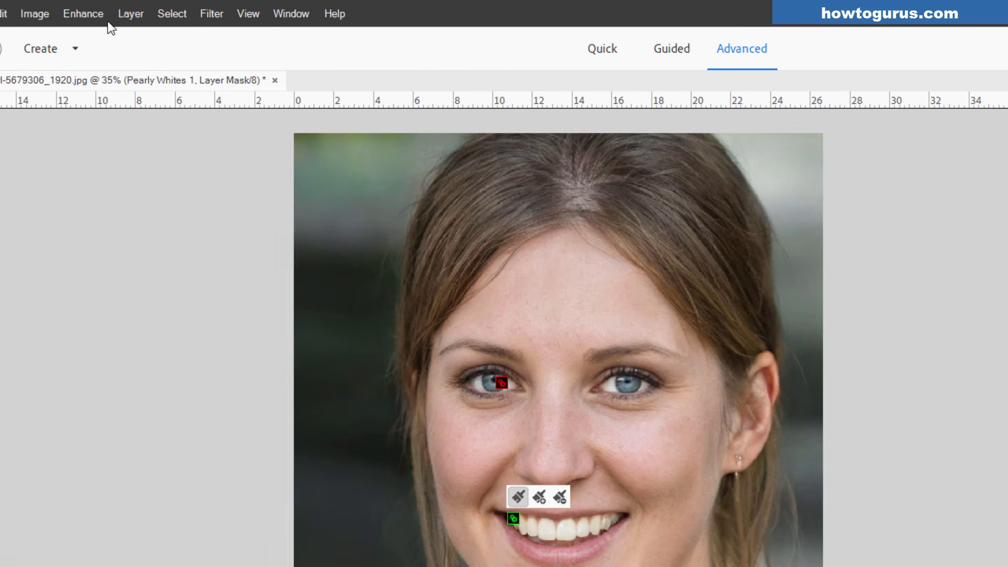
Add a Levels adjustment layer clipped to the Pearly Whites 1 layer.
{"action": "left_click", "coordinate": [209, 15]}
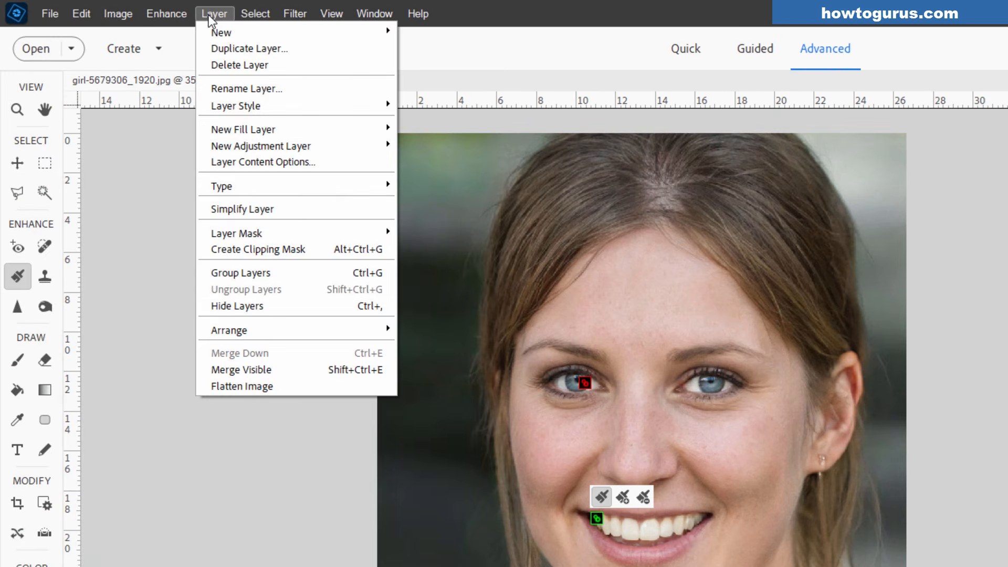
{"action": "mouse_move", "coordinate": [265, 146]}
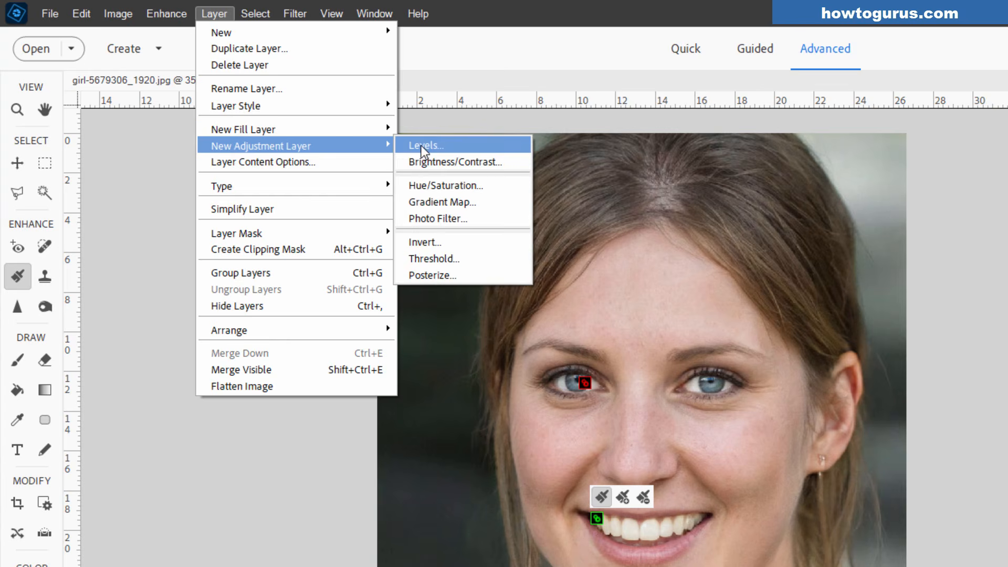
{"action": "left_click", "coordinate": [475, 147]}
{"action": "left_click", "coordinate": [683, 358]}
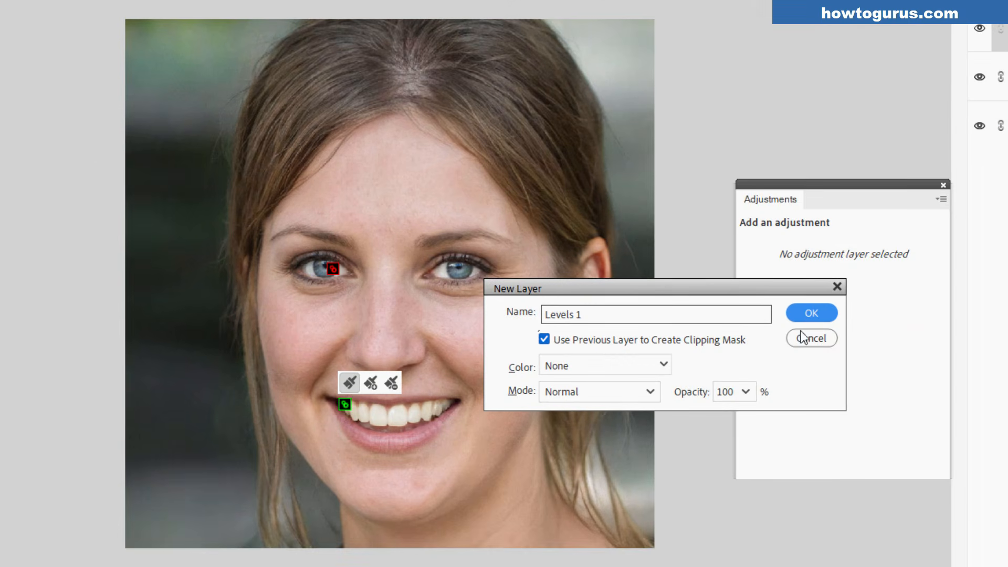
{"action": "left_click", "coordinate": [811, 314]}
Set the teeth's Levels input values to 140 for black, 1.64 for midtones and 230 for white.
{"action": "left_click_drag", "start_coordinate": [823, 326], "coordinate": [867, 331]}
{"action": "left_click_drag", "start_coordinate": [745, 328], "coordinate": [832, 327]}
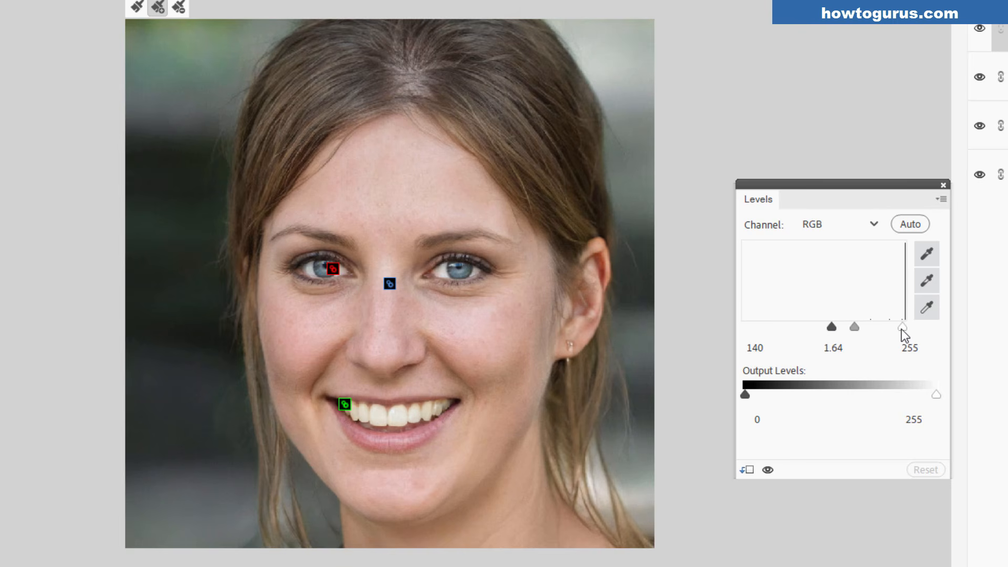
{"action": "left_click_drag", "start_coordinate": [902, 328], "coordinate": [886, 328]}
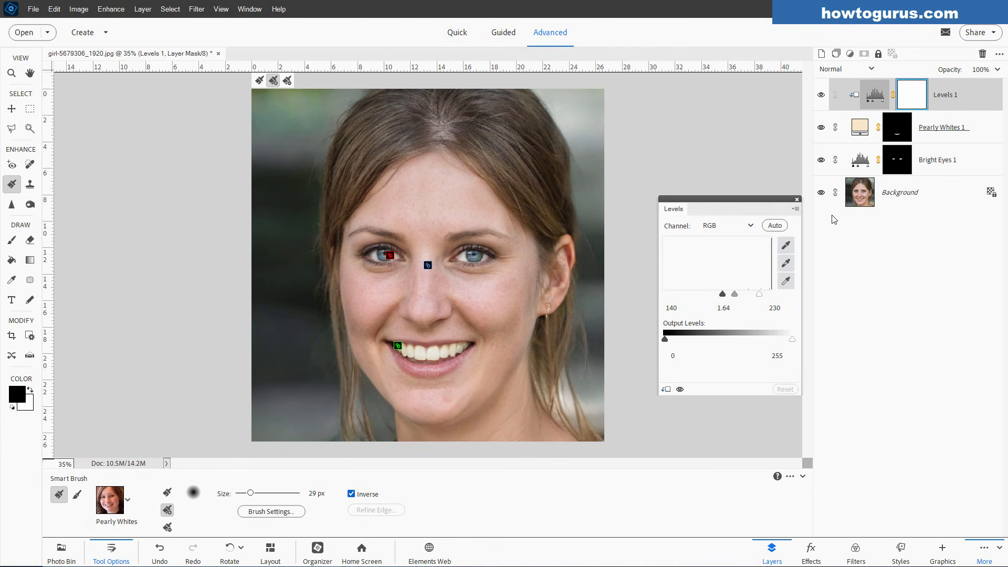
{"action": "left_click", "coordinate": [943, 185]}
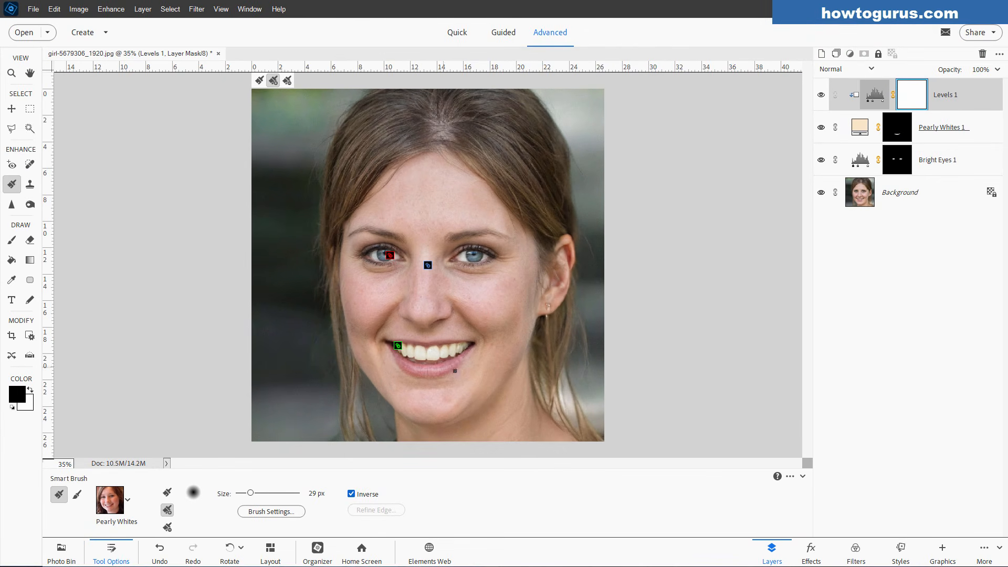
Paint the Details Smart Brush preset around both eyes on a new adjustment layer, and deselect the painted area.
{"action": "left_click", "coordinate": [940, 196]}
{"action": "left_click", "coordinate": [128, 500]}
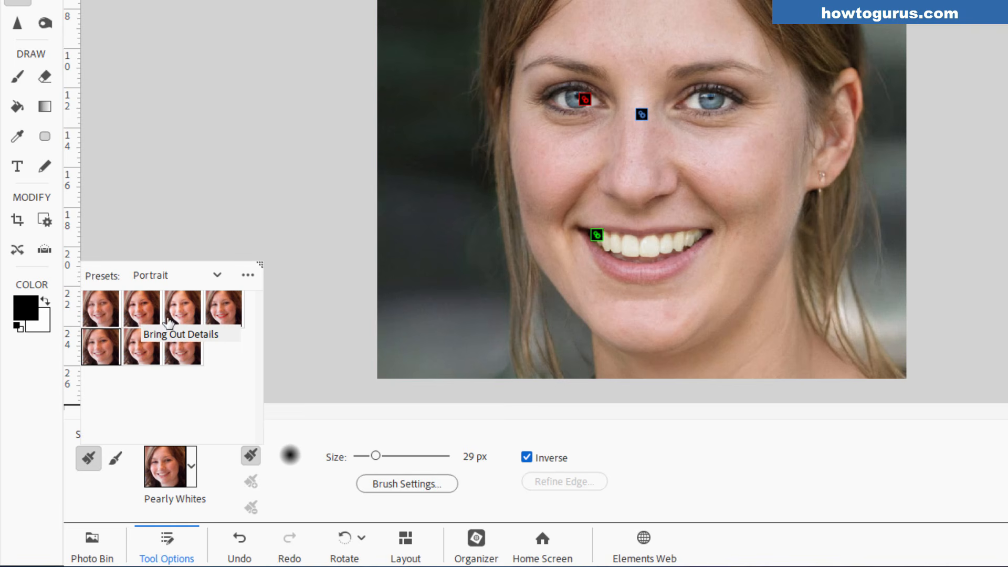
{"action": "left_click", "coordinate": [146, 314]}
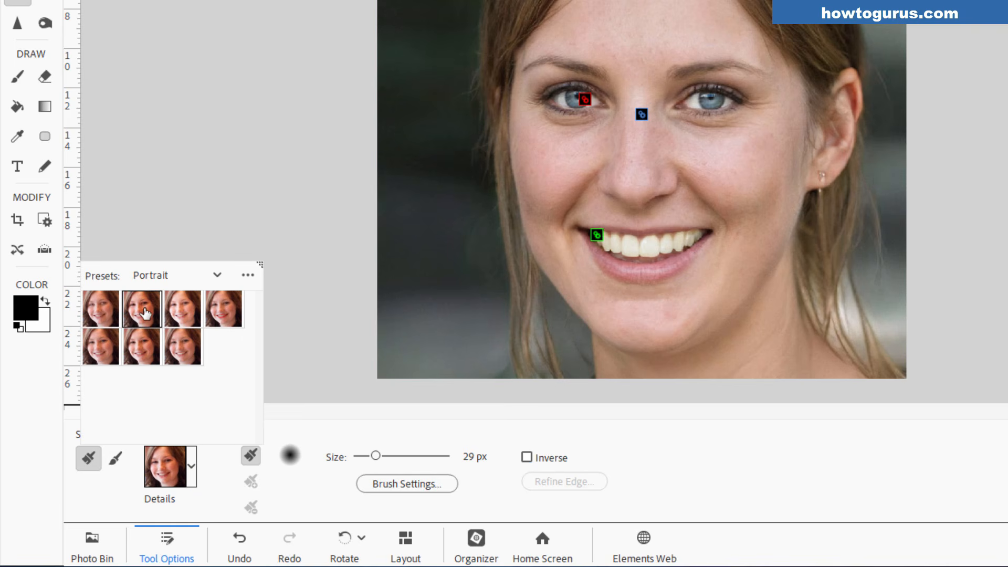
{"action": "left_click", "coordinate": [541, 102]}
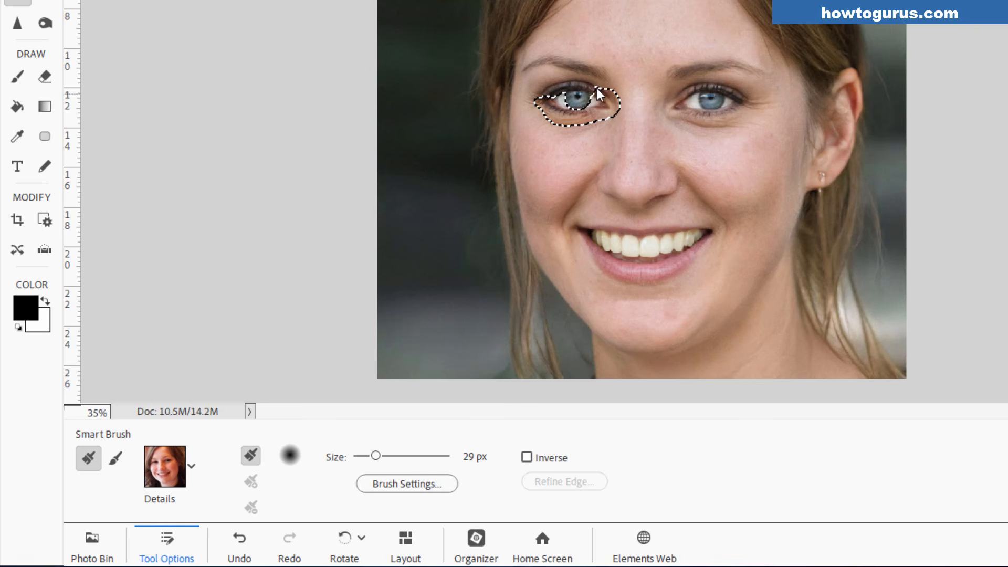
{"action": "mouse_move", "coordinate": [680, 103]}
{"action": "left_mouse_down"}
{"action": "mouse_move", "coordinate": [736, 88]}
{"action": "mouse_move", "coordinate": [751, 101]}
{"action": "mouse_move", "coordinate": [719, 113]}
{"action": "mouse_move", "coordinate": [676, 105]}
{"action": "left_mouse_up"}
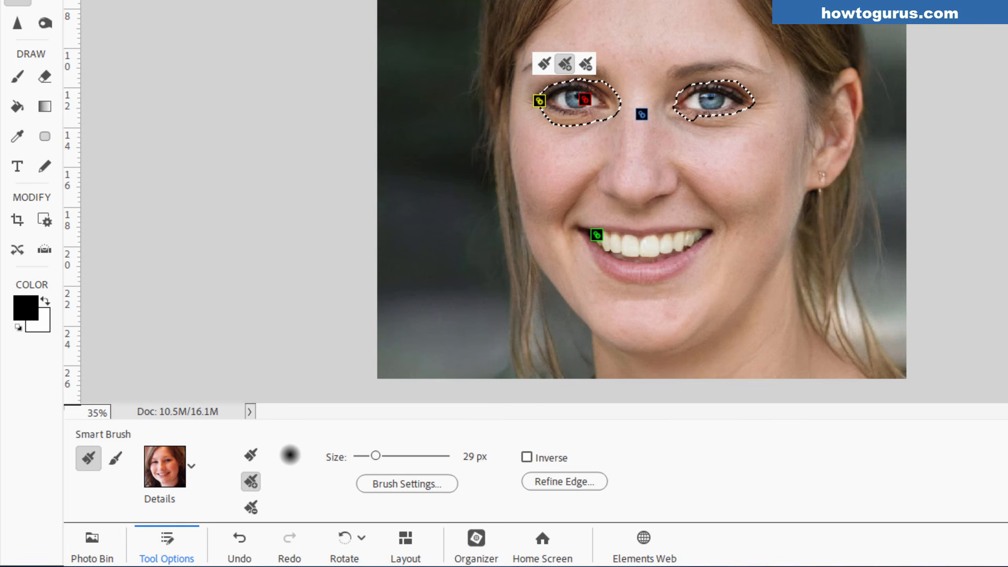
{"action": "key", "text": "ctrl+d"}
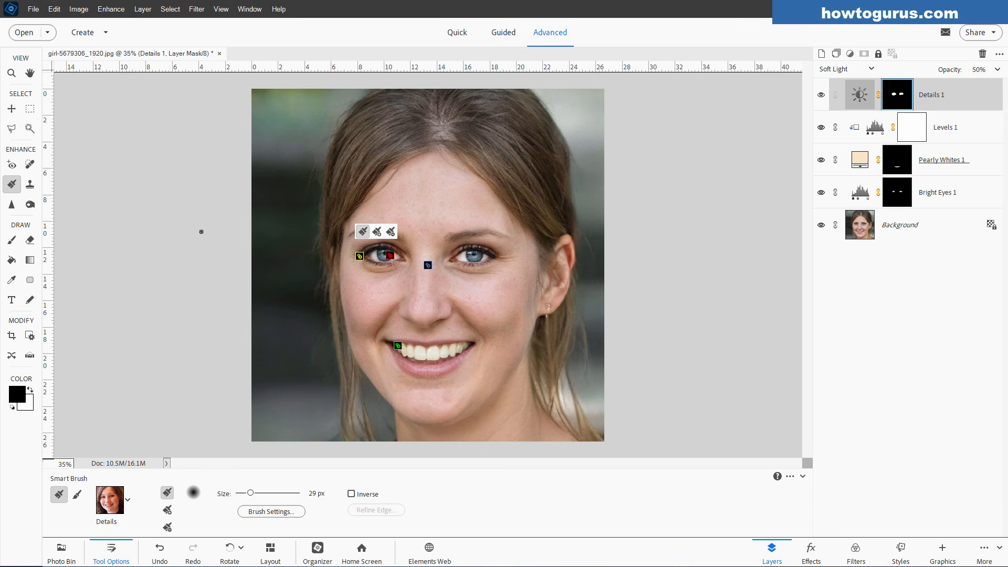
Compare the area around the eyes with the Details 1 layer hidden and shown, without the Smart Brush markers.
{"action": "left_click", "coordinate": [11, 240]}
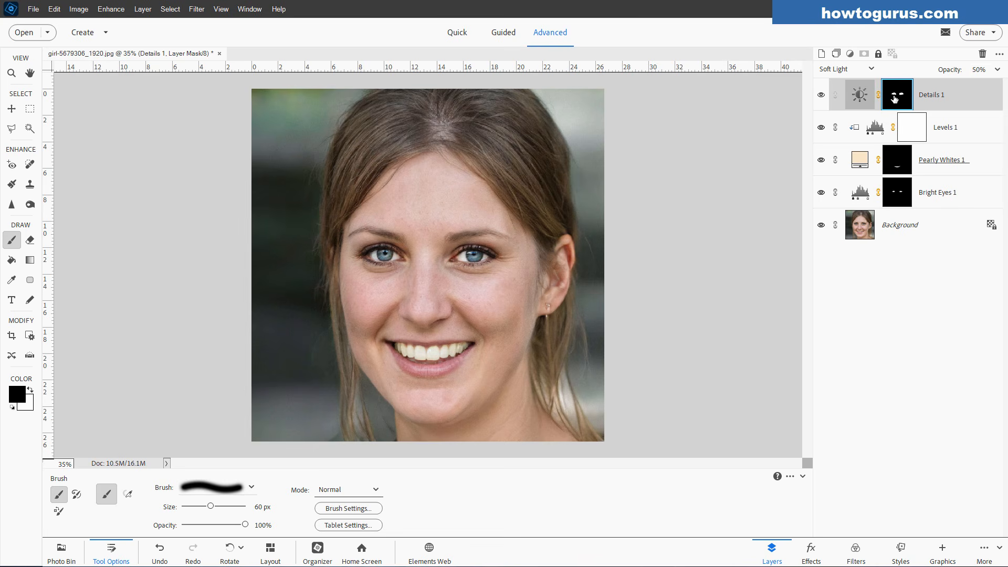
{"action": "left_click", "coordinate": [822, 95]}
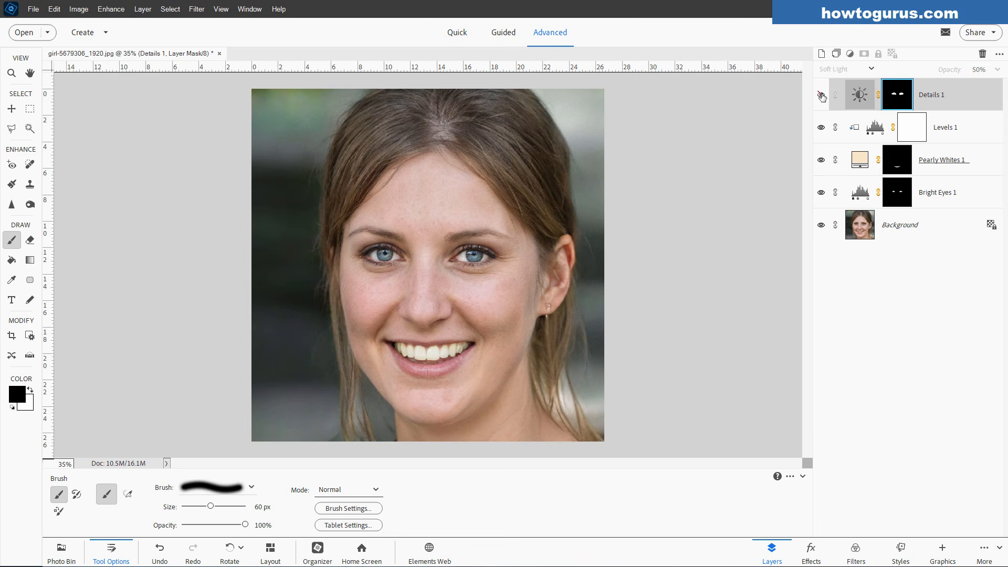
{"action": "left_click", "coordinate": [821, 95]}
{"action": "left_click", "coordinate": [821, 95]}
{"action": "left_click", "coordinate": [821, 95]}
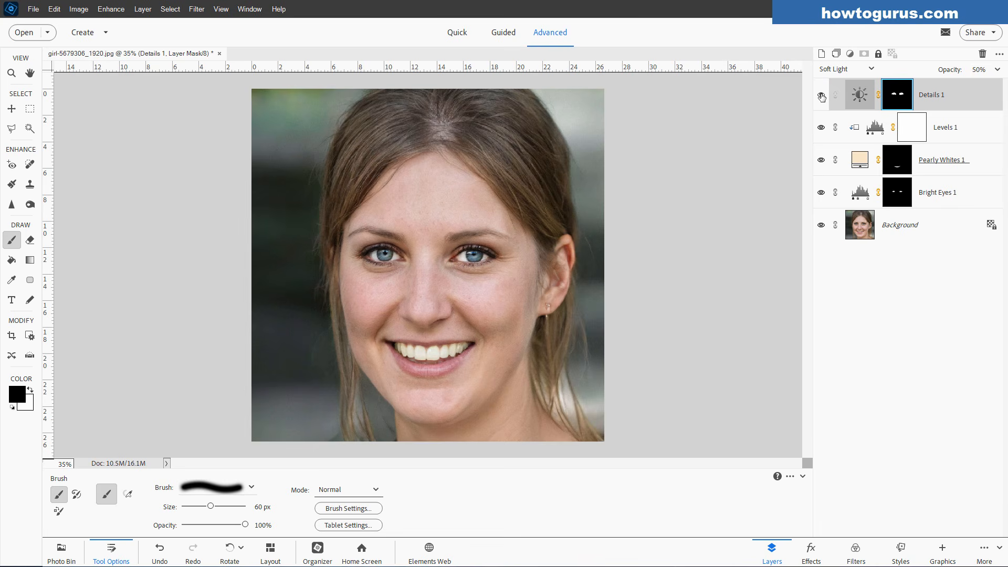
{"action": "left_click", "coordinate": [822, 95]}
{"action": "left_click", "coordinate": [822, 95]}
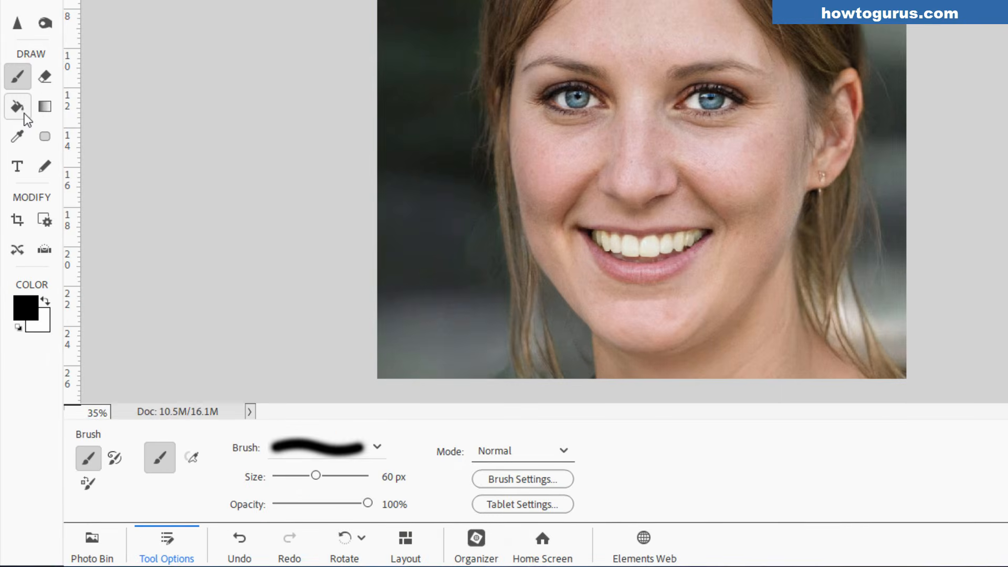
Switch the painted Smart Brush effect to the Spray Tan portrait preset and extend it over the face, ear and neck.
{"action": "left_click", "coordinate": [12, 3]}
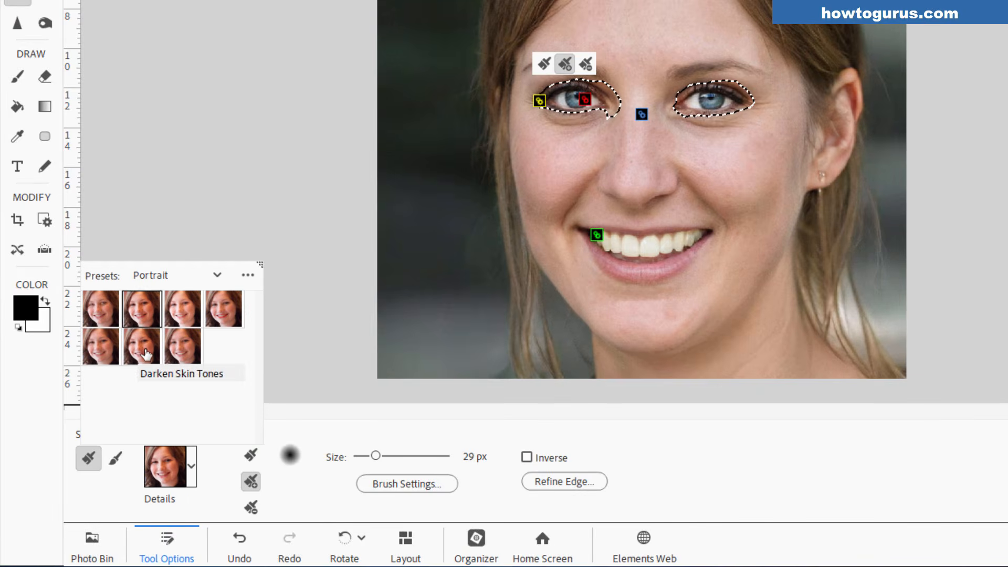
{"action": "left_click", "coordinate": [143, 348]}
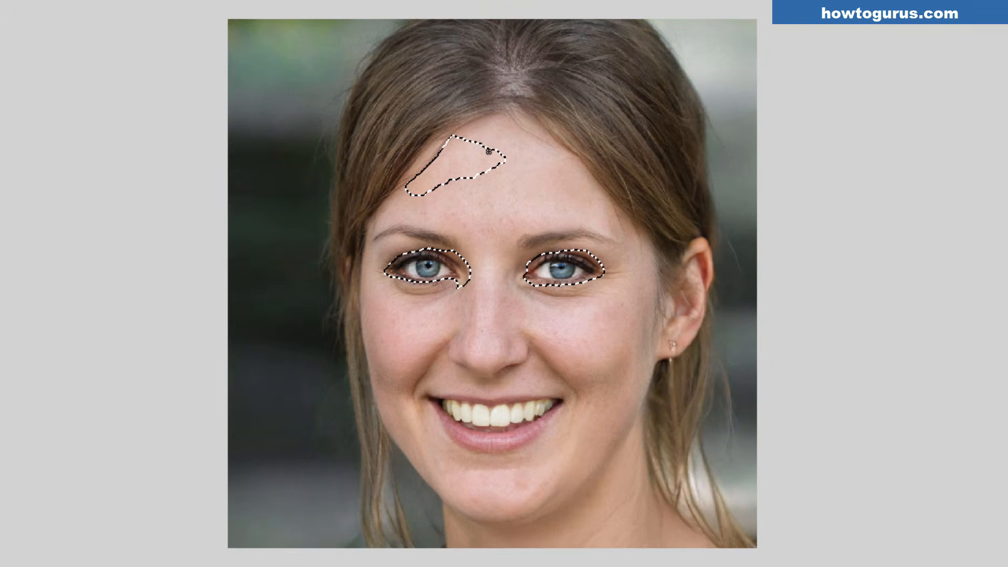
{"action": "mouse_move", "coordinate": [486, 149]}
{"action": "left_mouse_down"}
{"action": "mouse_move", "coordinate": [520, 149]}
{"action": "mouse_move", "coordinate": [511, 135]}
{"action": "mouse_move", "coordinate": [429, 162]}
{"action": "mouse_move", "coordinate": [371, 252]}
{"action": "mouse_move", "coordinate": [373, 310]}
{"action": "mouse_move", "coordinate": [409, 418]}
{"action": "mouse_move", "coordinate": [469, 479]}
{"action": "mouse_move", "coordinate": [531, 491]}
{"action": "mouse_move", "coordinate": [562, 482]}
{"action": "mouse_move", "coordinate": [615, 408]}
{"action": "left_mouse_up"}
{"action": "mouse_move", "coordinate": [586, 182]}
{"action": "left_mouse_down"}
{"action": "mouse_move", "coordinate": [556, 143]}
{"action": "mouse_move", "coordinate": [479, 127]}
{"action": "mouse_move", "coordinate": [444, 145]}
{"action": "left_mouse_up"}
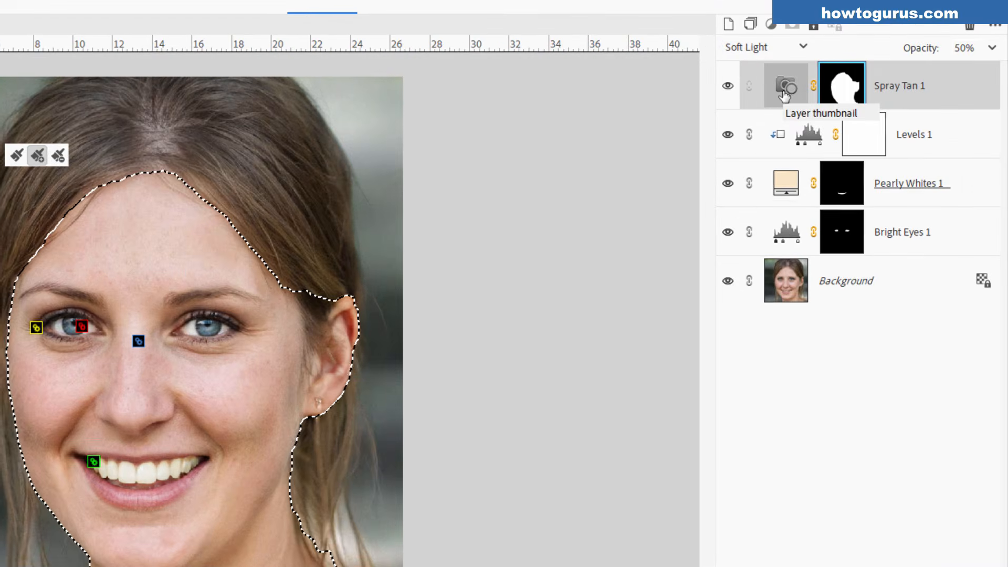
Set the Spray Tan 1 layer's photo filter density to 83% and its layer opacity to 79%.
{"action": "double_click", "coordinate": [823, 98]}
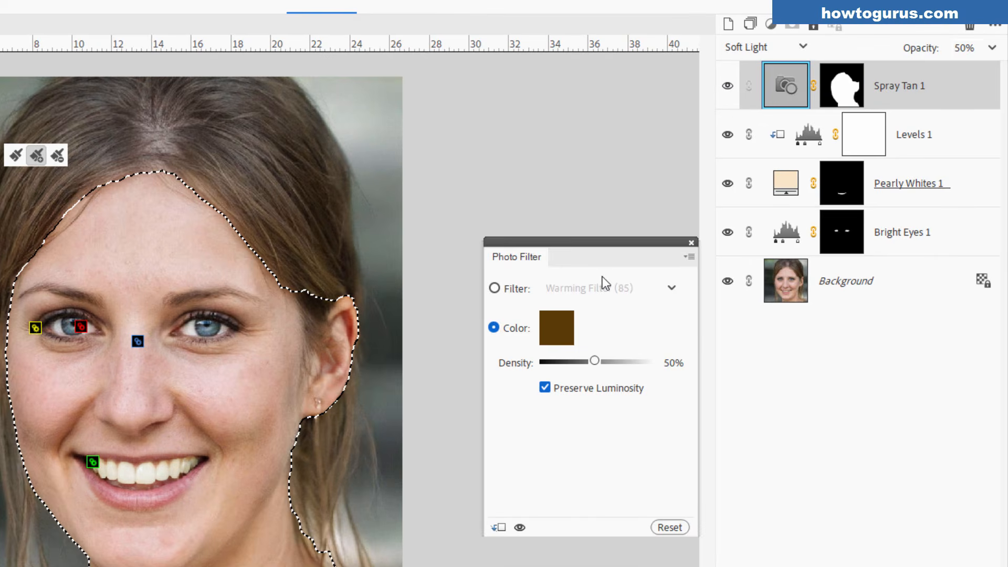
{"action": "left_click_drag", "start_coordinate": [596, 361], "coordinate": [634, 366]}
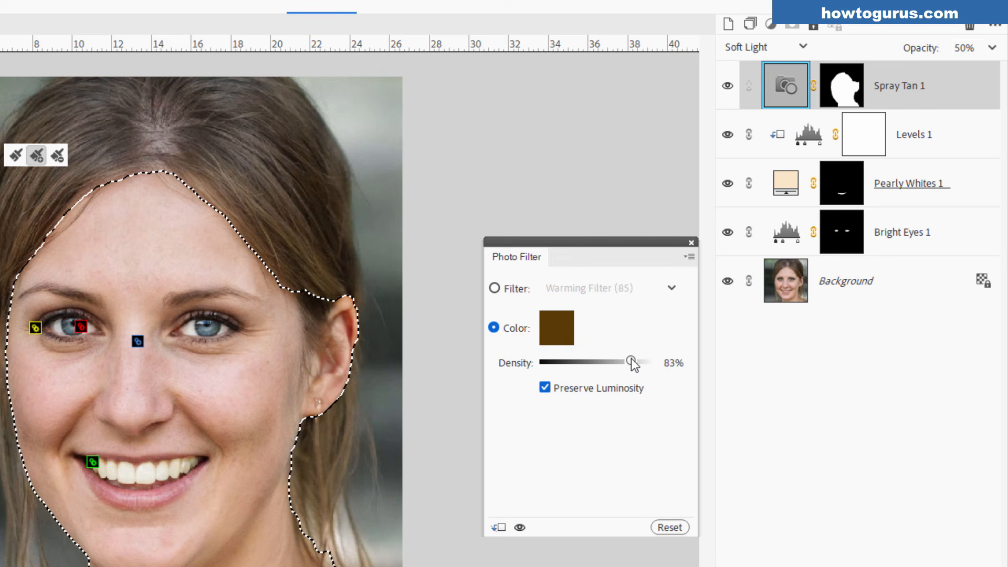
{"action": "left_click", "coordinate": [992, 48]}
{"action": "left_click_drag", "start_coordinate": [959, 69], "coordinate": [984, 68]}
Compare the skin with the Spray Tan 1 layer hidden and shown, and move that layer directly above the Background.
{"action": "left_click", "coordinate": [728, 86]}
{"action": "left_click", "coordinate": [728, 86]}
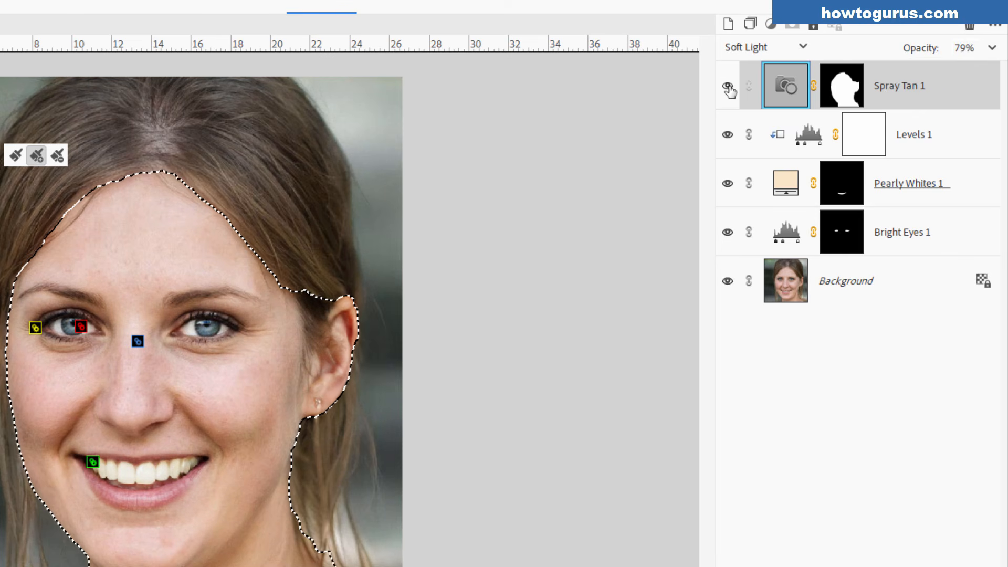
{"action": "left_click", "coordinate": [728, 86]}
{"action": "left_click", "coordinate": [728, 86]}
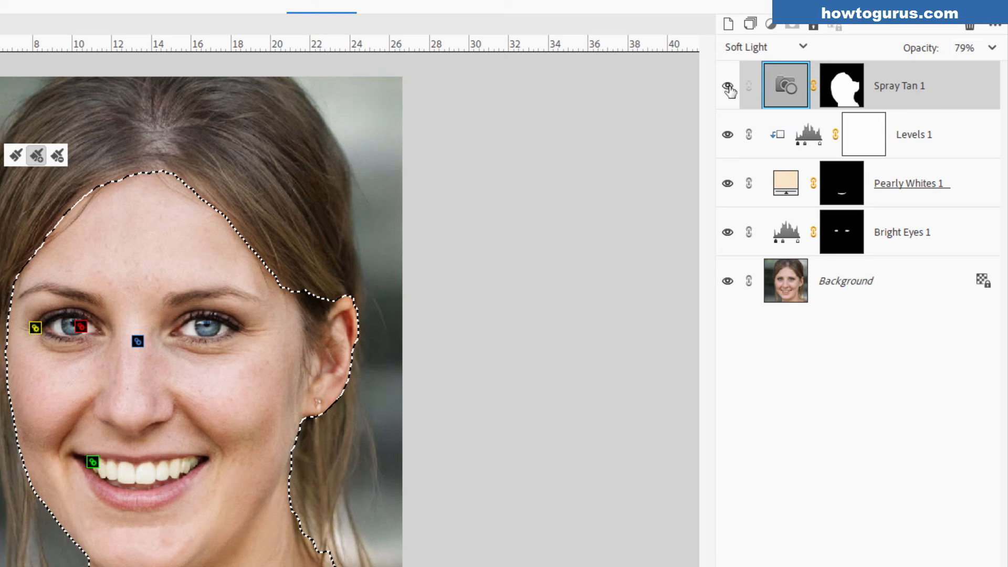
{"action": "left_click", "coordinate": [728, 86]}
{"action": "left_click", "coordinate": [728, 86]}
{"action": "mouse_move", "coordinate": [729, 90]}
{"action": "left_mouse_down"}
{"action": "mouse_move", "coordinate": [943, 105]}
{"action": "mouse_move", "coordinate": [930, 247]}
{"action": "left_mouse_up"}
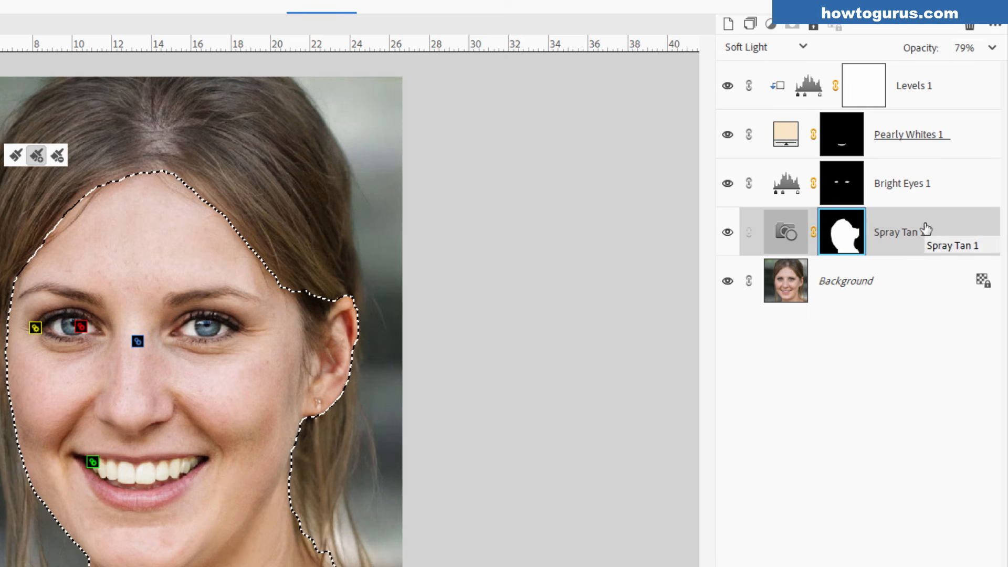
Try the Overlay, Darker Color, Color Burn, Hard Light and Linear Light blend modes on the Spray Tan 1 layer.
{"action": "left_click", "coordinate": [804, 47]}
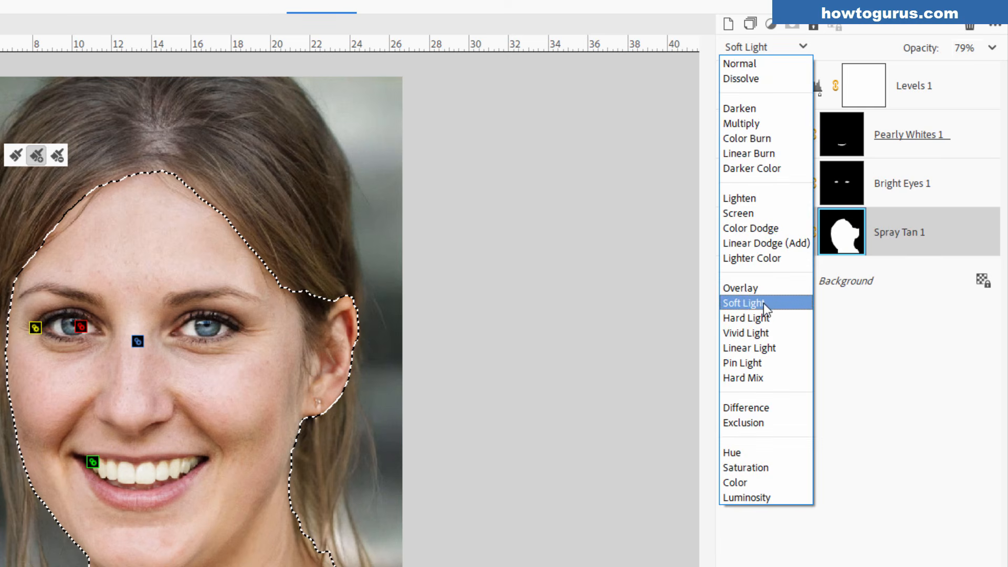
{"action": "left_click", "coordinate": [756, 291]}
{"action": "left_click", "coordinate": [797, 48]}
{"action": "left_click", "coordinate": [769, 169]}
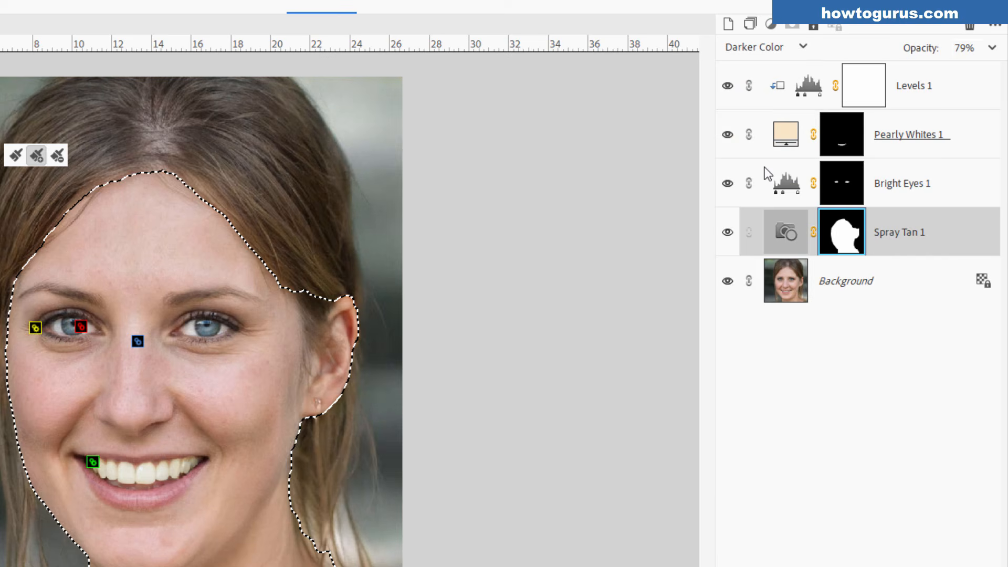
{"action": "left_click", "coordinate": [802, 48]}
{"action": "left_click", "coordinate": [756, 140]}
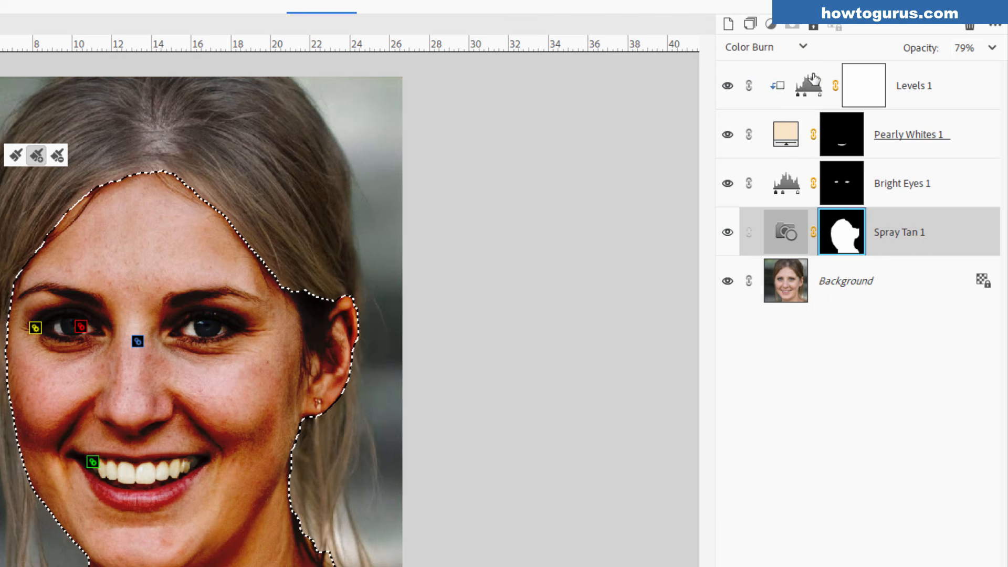
{"action": "left_click", "coordinate": [803, 47]}
{"action": "left_click", "coordinate": [771, 316]}
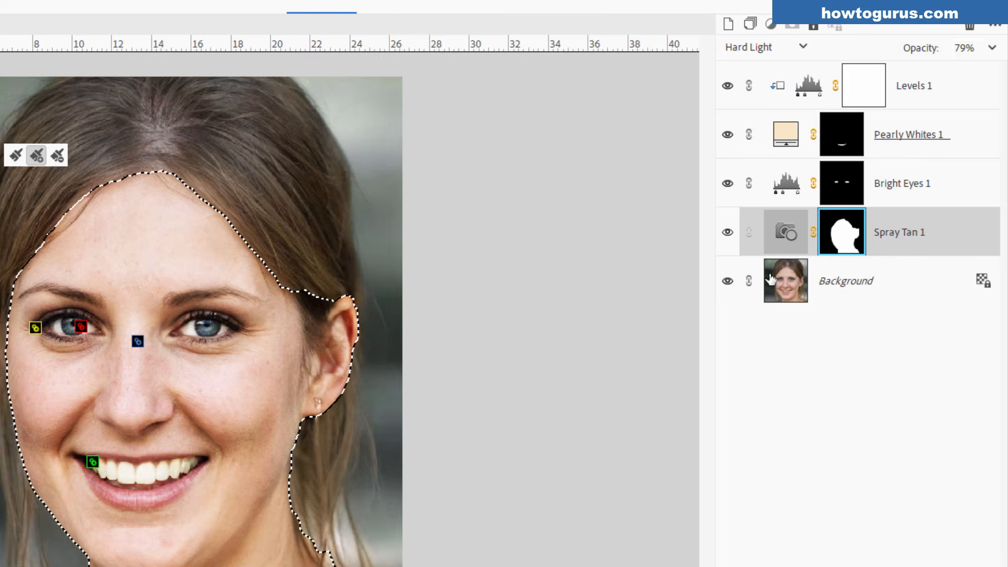
{"action": "left_click", "coordinate": [803, 46]}
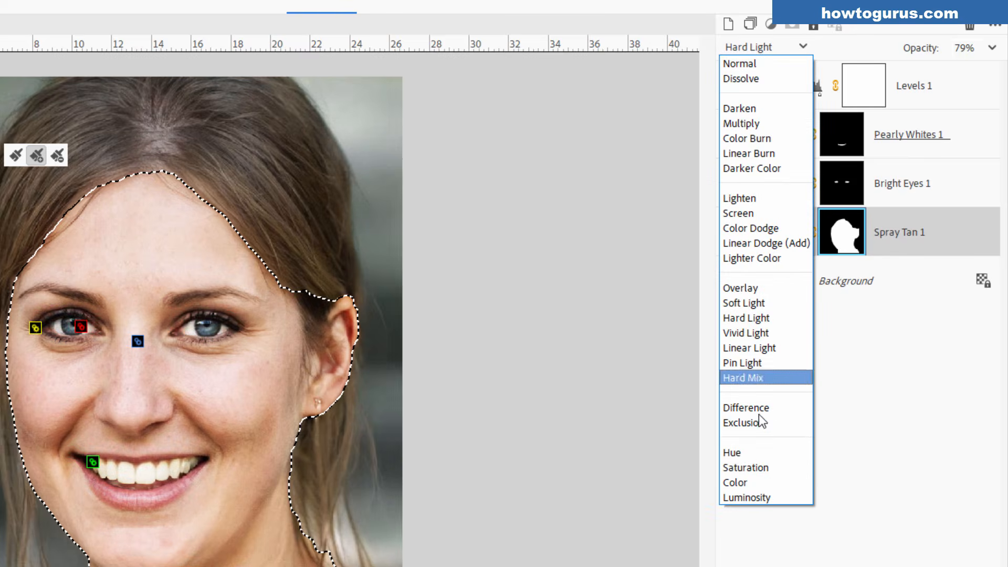
{"action": "left_click", "coordinate": [767, 348]}
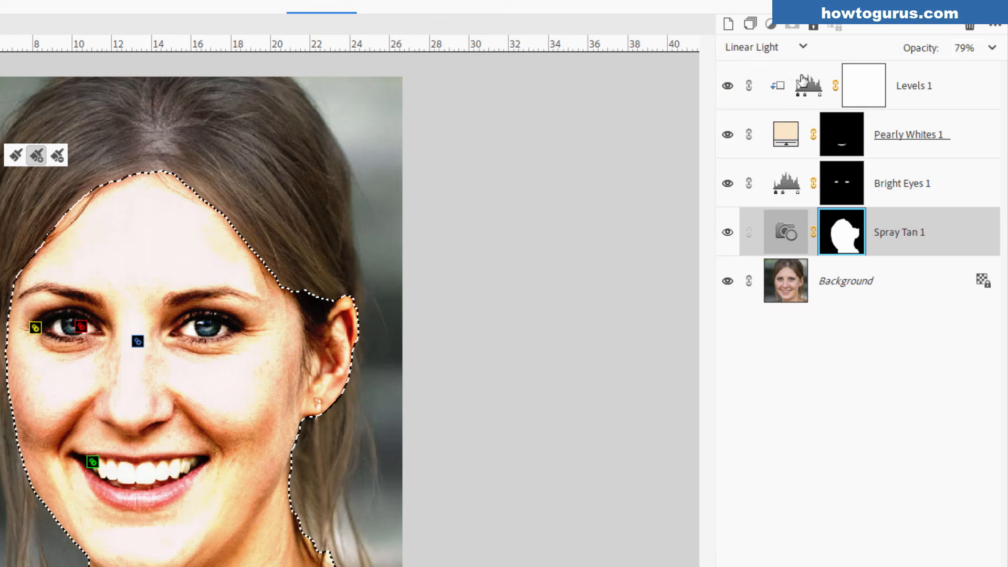
Step through the blend modes from Normal onward for the Spray Tan 1 layer and settle on Overlay.
{"action": "left_click", "coordinate": [795, 48]}
{"action": "left_click", "coordinate": [776, 51]}
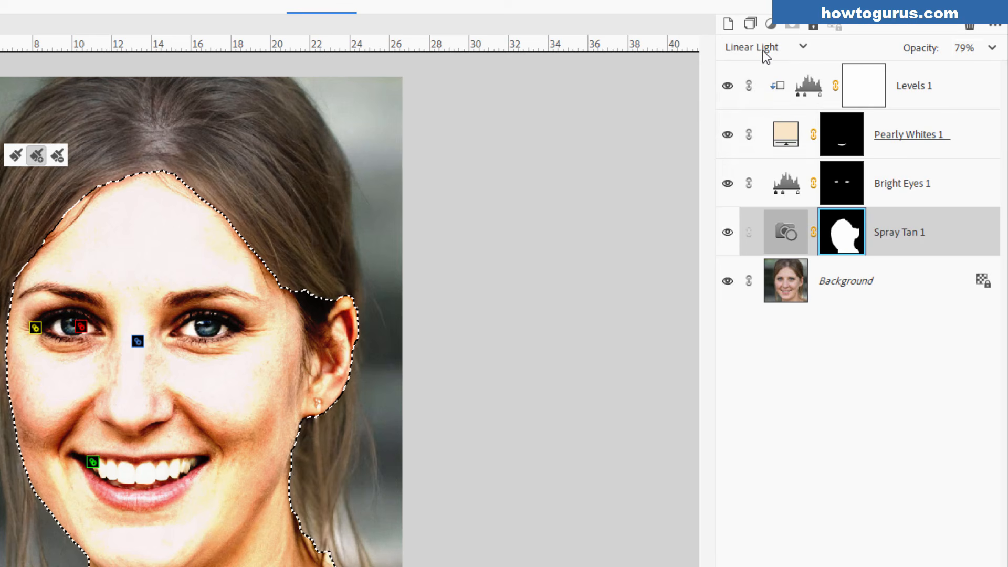
{"action": "left_click", "coordinate": [799, 47]}
{"action": "left_click", "coordinate": [757, 47]}
{"action": "key", "text": "ctrl+z"}
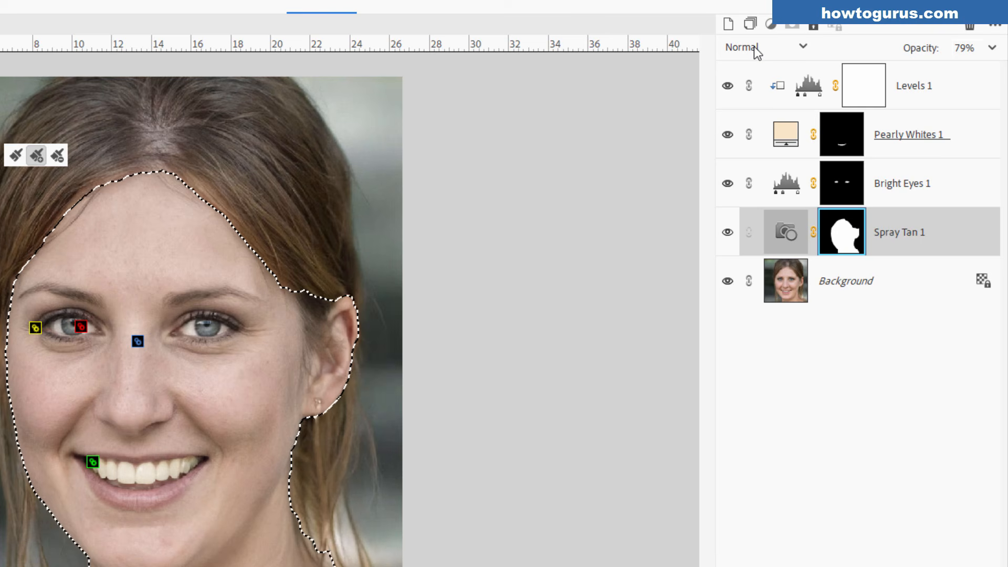
{"action": "key", "text": "Down"}
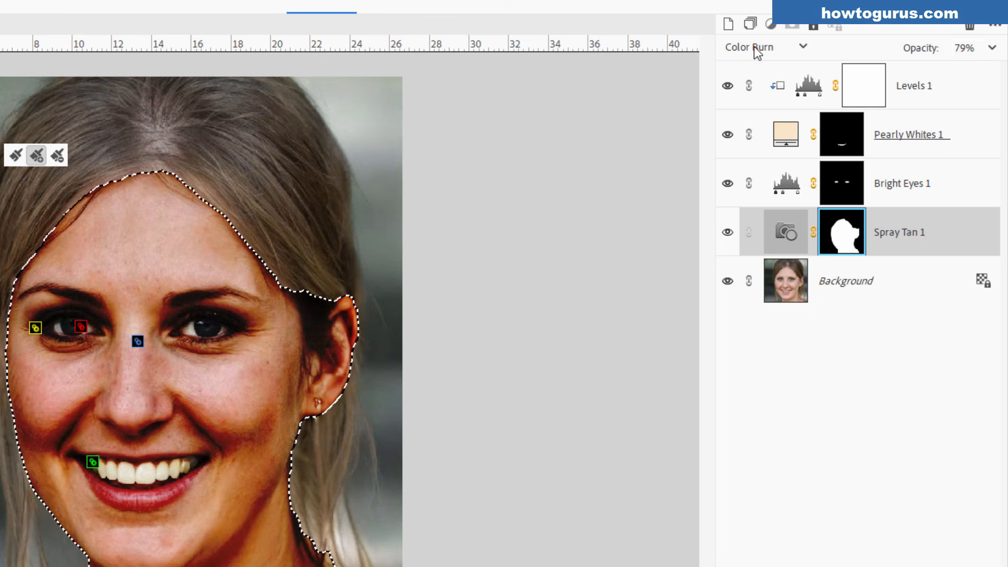
{"action": "key", "text": "Down"}
{"action": "key", "text": "Down"}
{"action": "key", "text": "Down"}
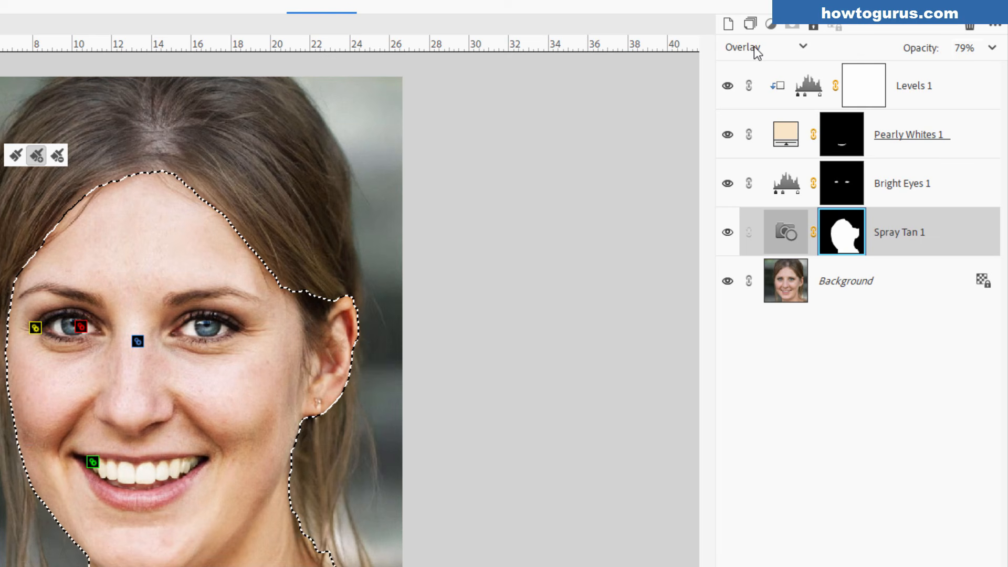
{"action": "key", "text": "Down"}
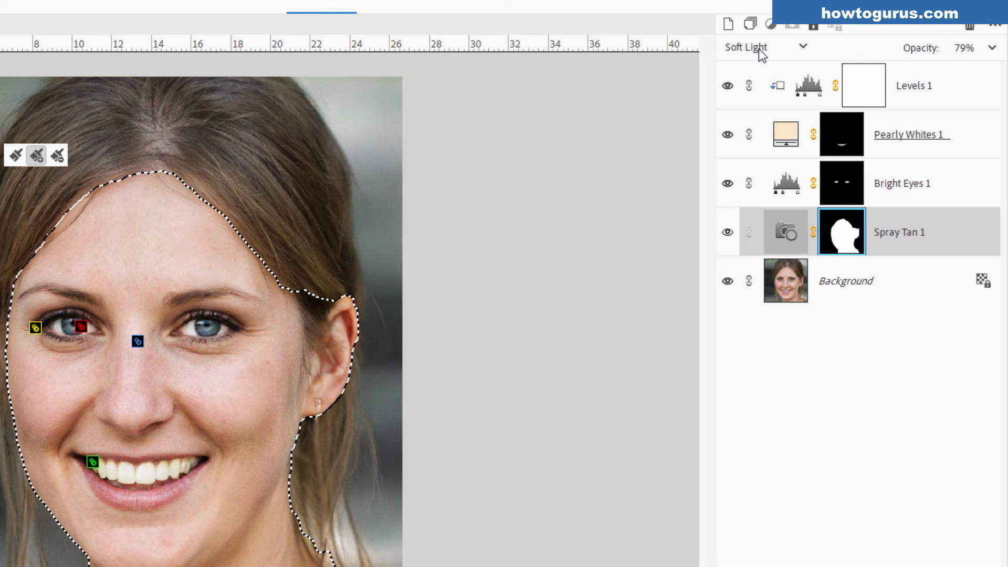
{"action": "key", "text": "Down"}
{"action": "key", "text": "Up"}
{"action": "key", "text": "Up"}
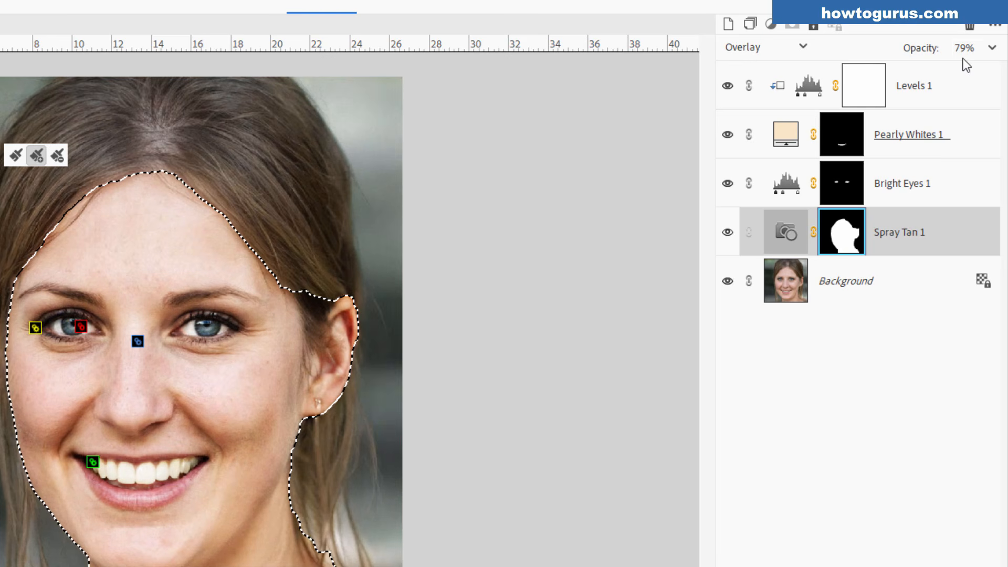
Lower the Spray Tan 1 layer's opacity to 36% and deselect the painted area.
{"action": "left_click", "coordinate": [992, 48]}
{"action": "left_click_drag", "start_coordinate": [982, 68], "coordinate": [947, 67]}
{"action": "key", "text": "ctrl+d"}
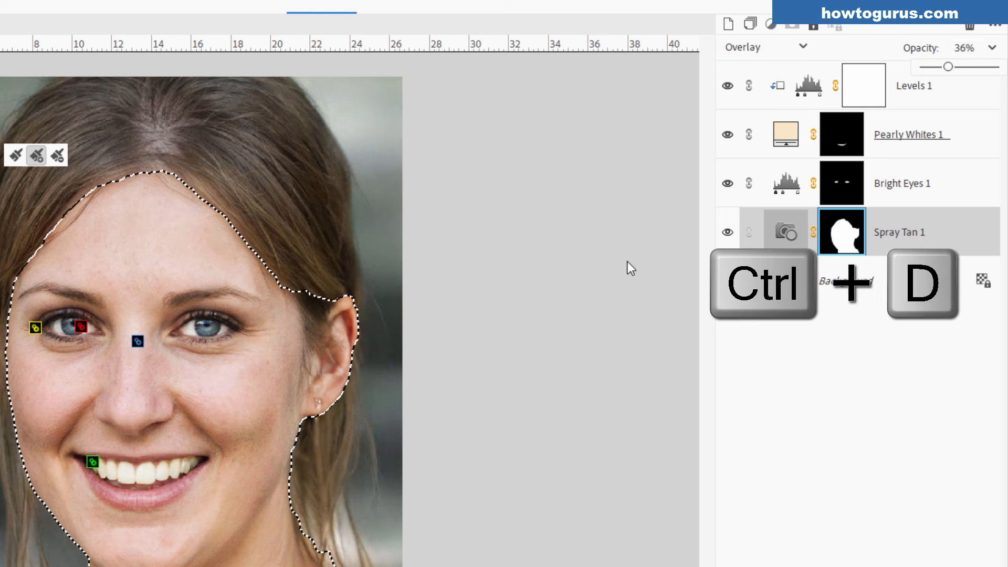
Duplicate the Background layer as Background copy and move the copy to the top of the layer stack.
{"action": "left_click", "coordinate": [855, 297]}
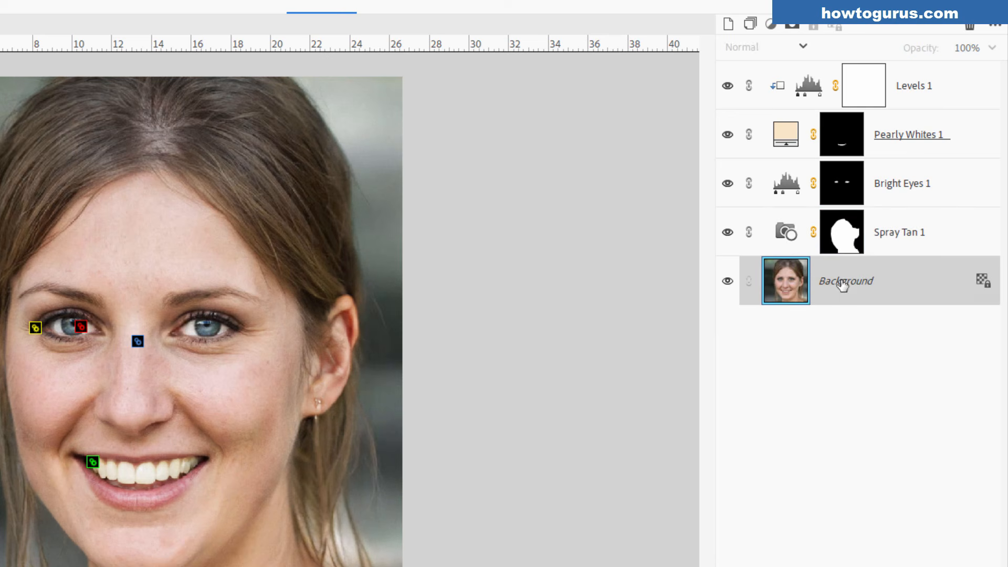
{"action": "right_click", "coordinate": [841, 285]}
{"action": "left_click", "coordinate": [850, 292]}
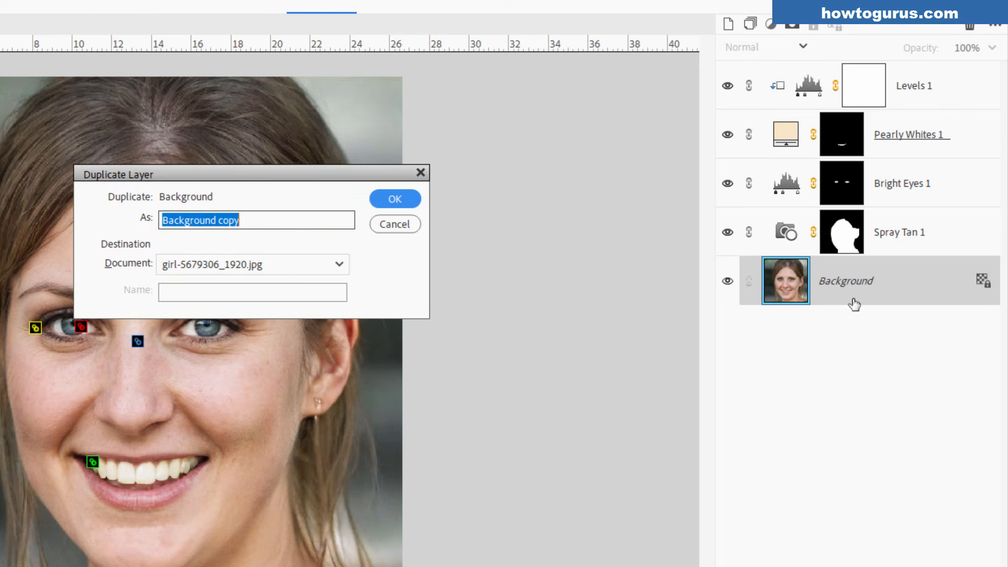
{"action": "left_click", "coordinate": [396, 198]}
{"action": "left_click_drag", "start_coordinate": [880, 66], "coordinate": [729, 91]}
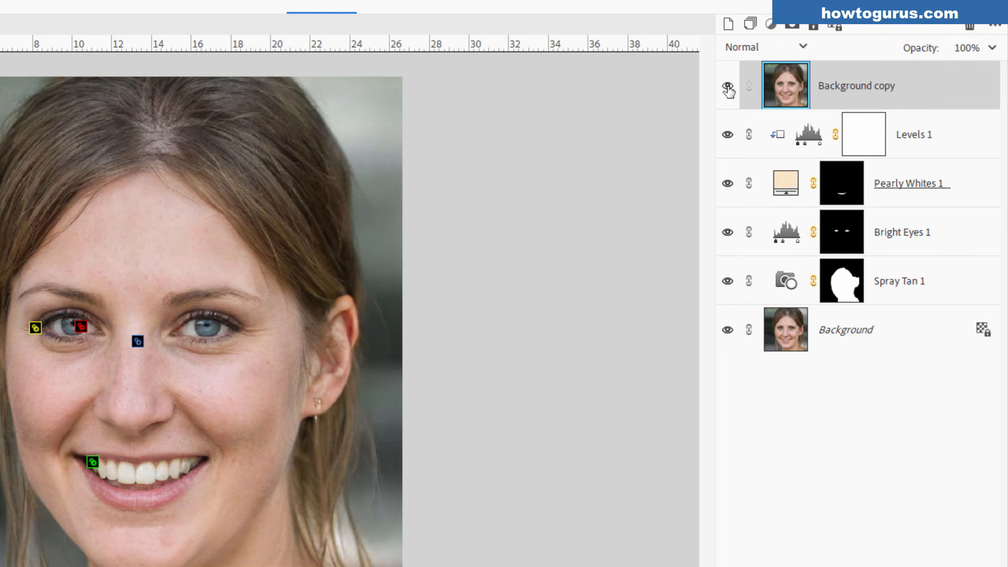
Compare the original portrait with the retouched one by toggling the Background copy layer, leaving the copy hidden.
{"action": "left_click", "coordinate": [728, 87]}
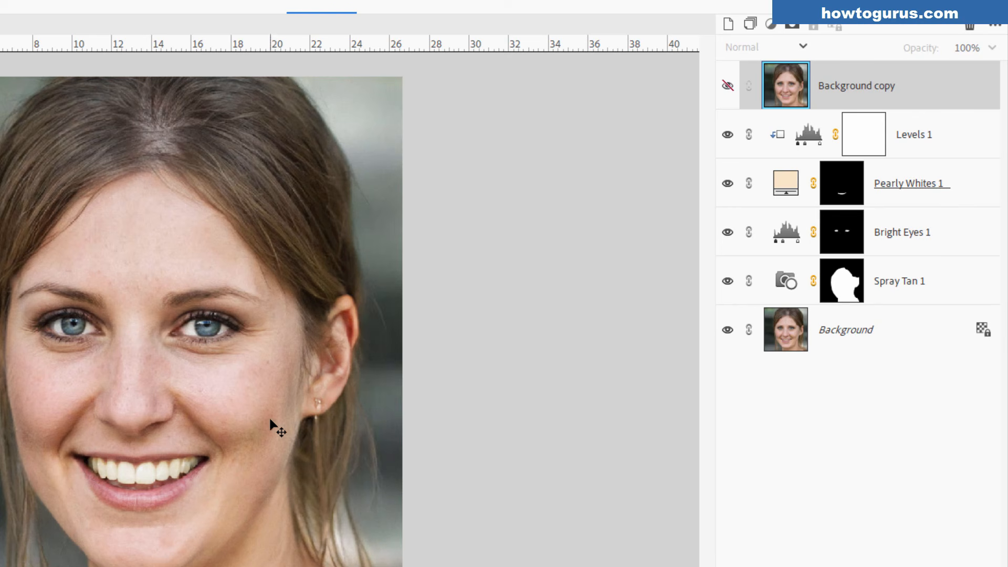
{"action": "left_click", "coordinate": [730, 87]}
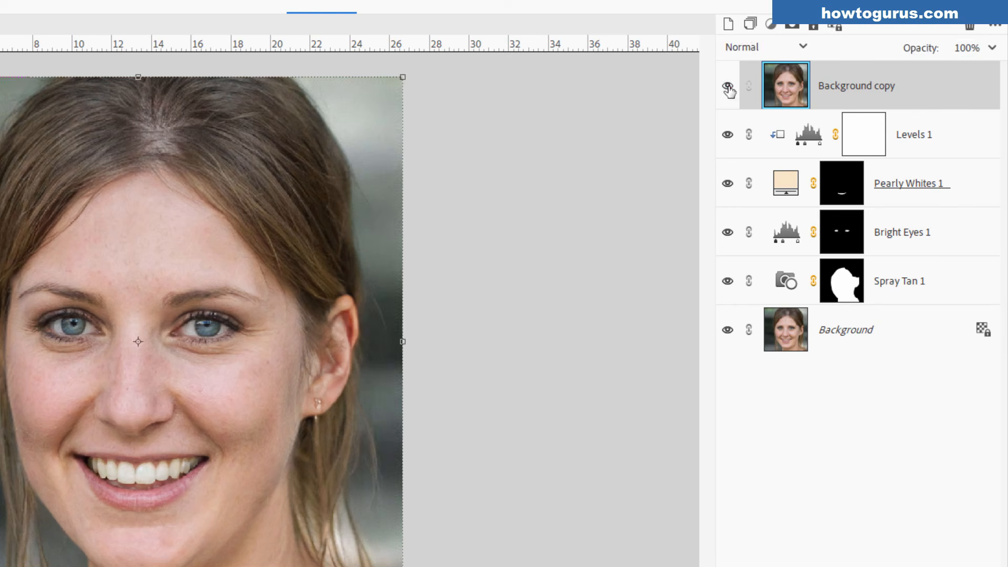
{"action": "left_click", "coordinate": [728, 89]}
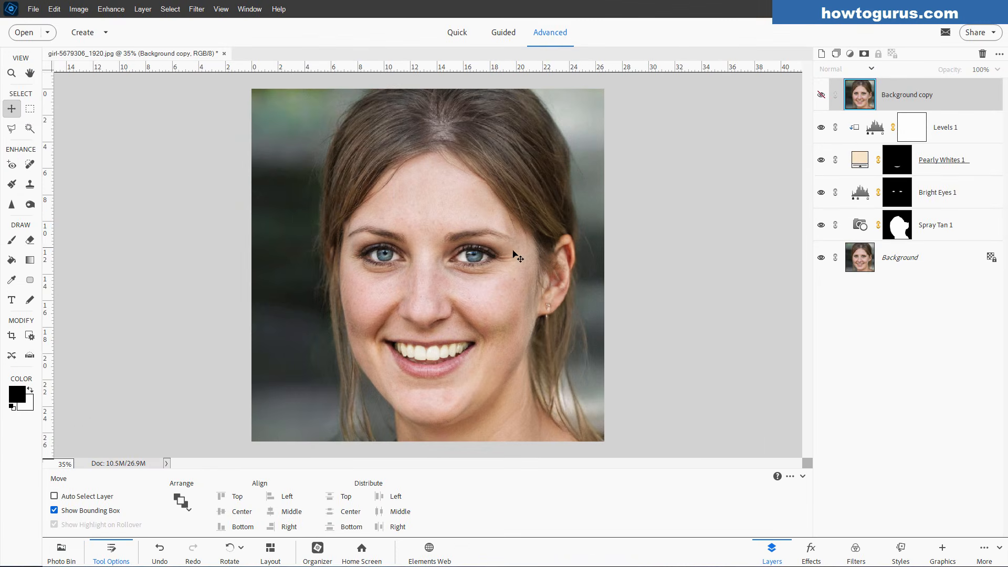
{"action": "left_click", "coordinate": [144, 9]}
{"action": "mouse_move", "coordinate": [174, 100]}
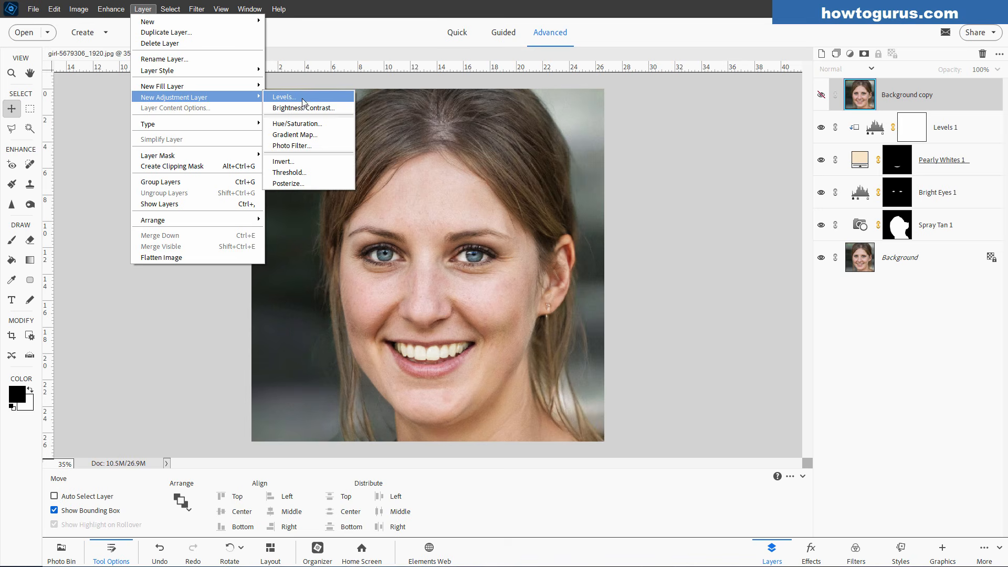
{"action": "left_click", "coordinate": [58, 153]}
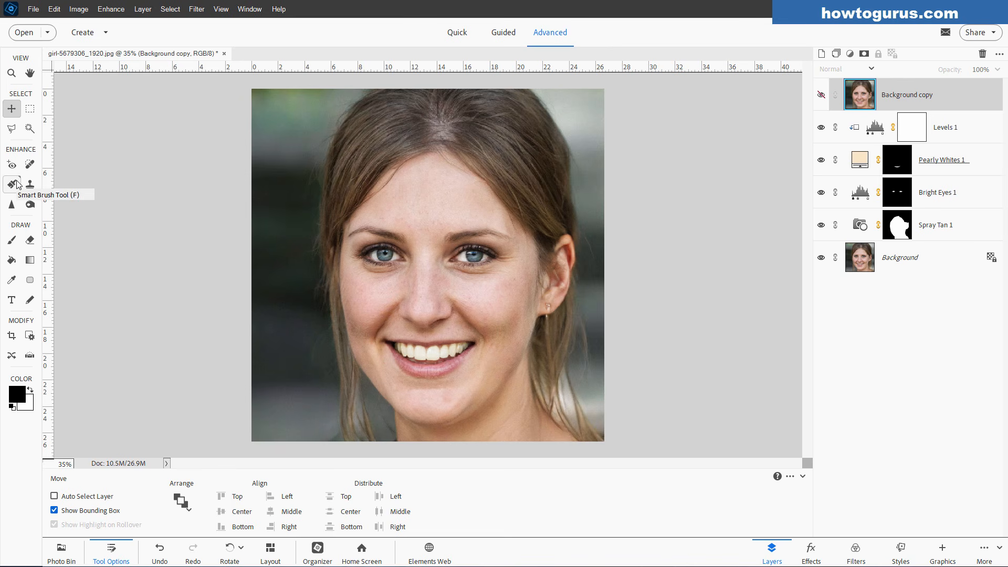